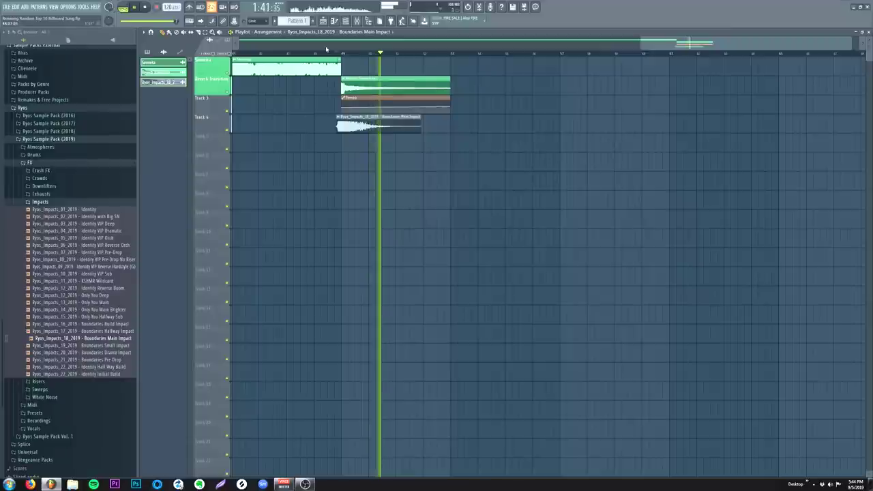
- Rename the Boundaries Main Impact sample's mixer track "Main Impact", colour it yellow, and play back the transition
click(379, 117)
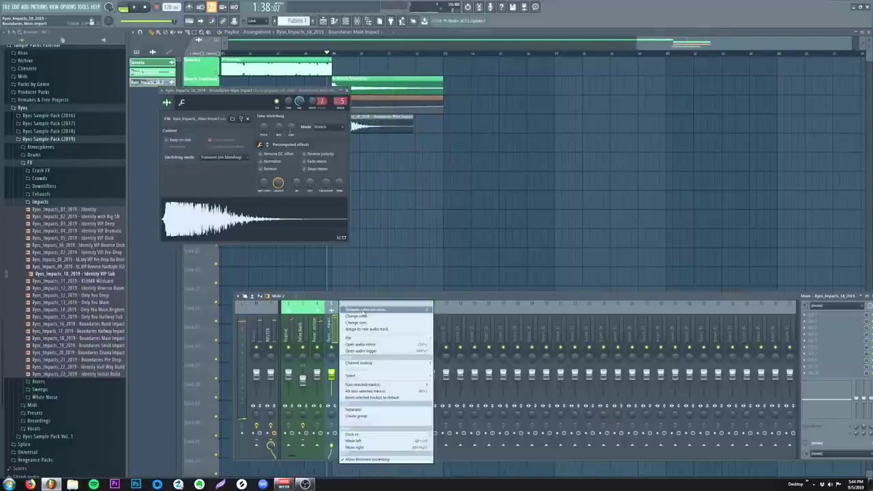
click(363, 310)
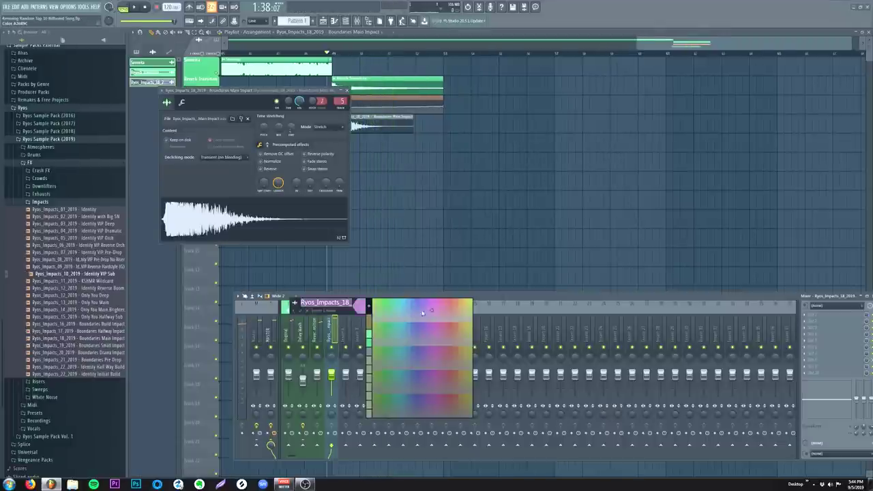
click(470, 301)
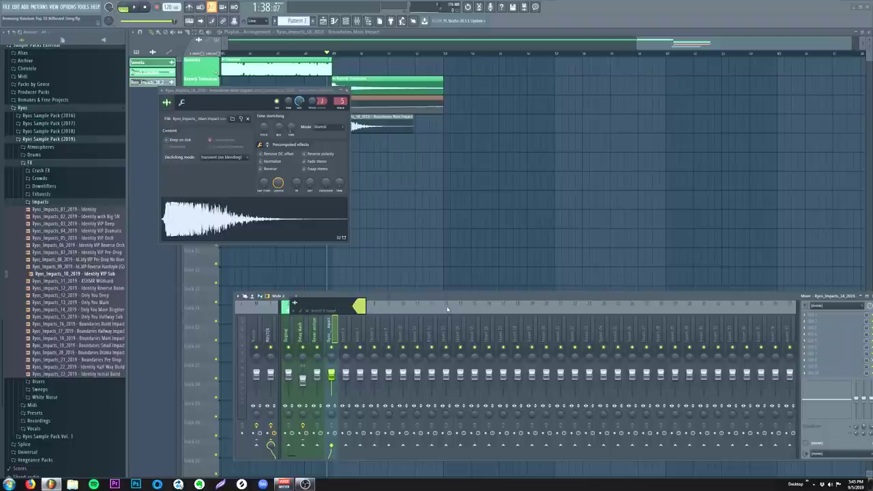
text(Main Impact)
key(Return)
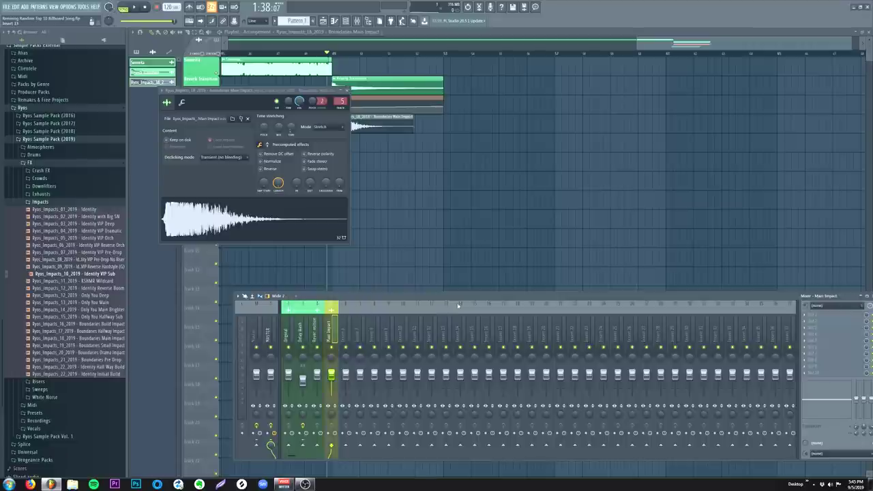
key(space)
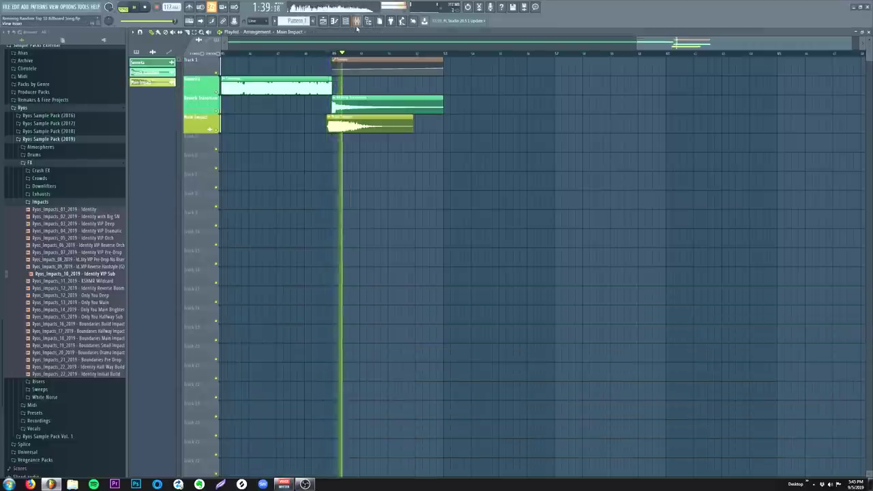
- Open the Identity VIP Med riser clip's channel settings alongside the mixer
click(356, 24)
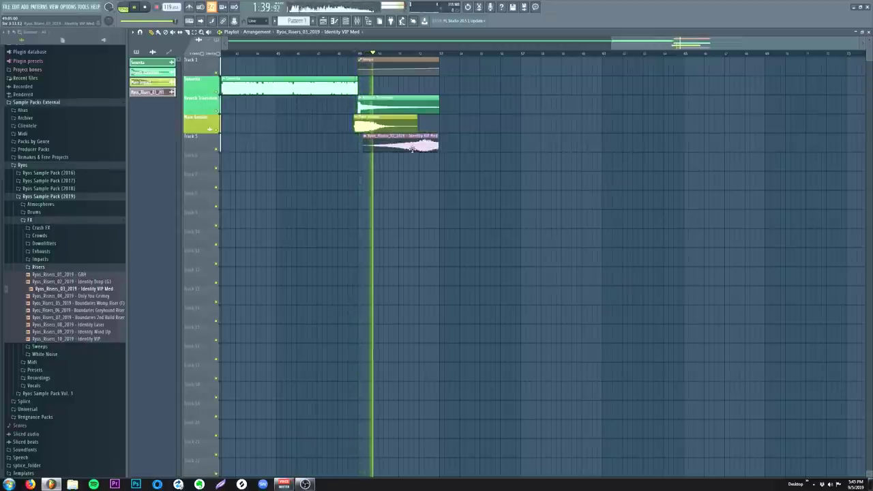
double_click(374, 145)
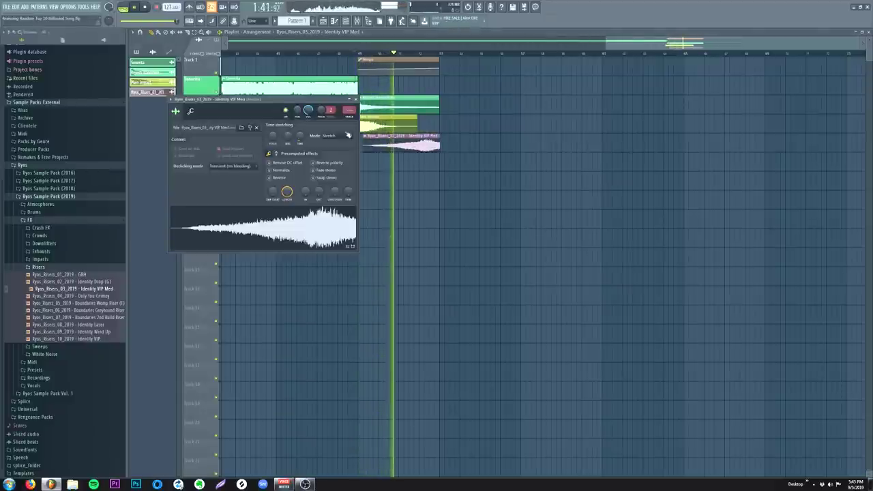
key(F9)
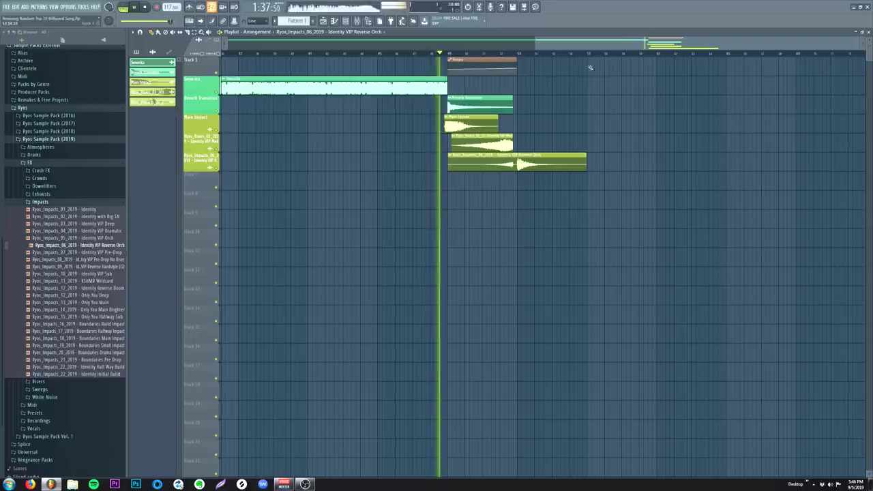
- Review the transition with the layered impact and riser clips during playback and bring up the mixer
scroll(590, 68, down, 2)
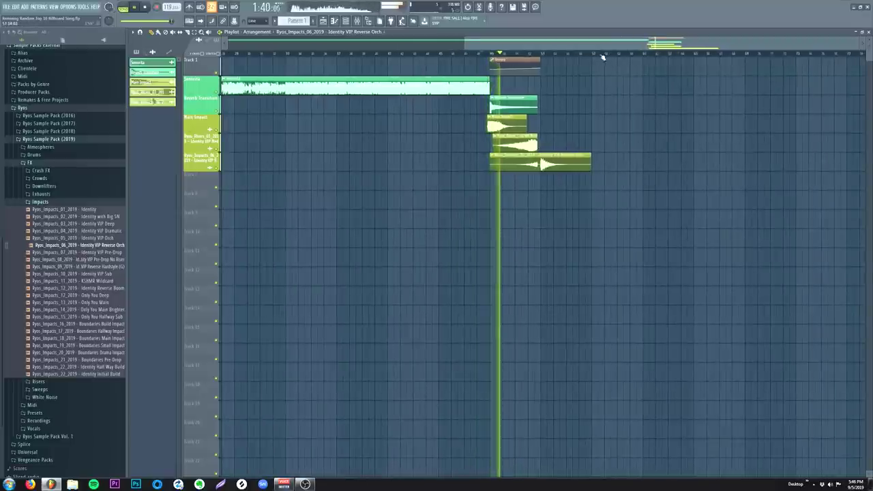
scroll(688, 58, up, 2)
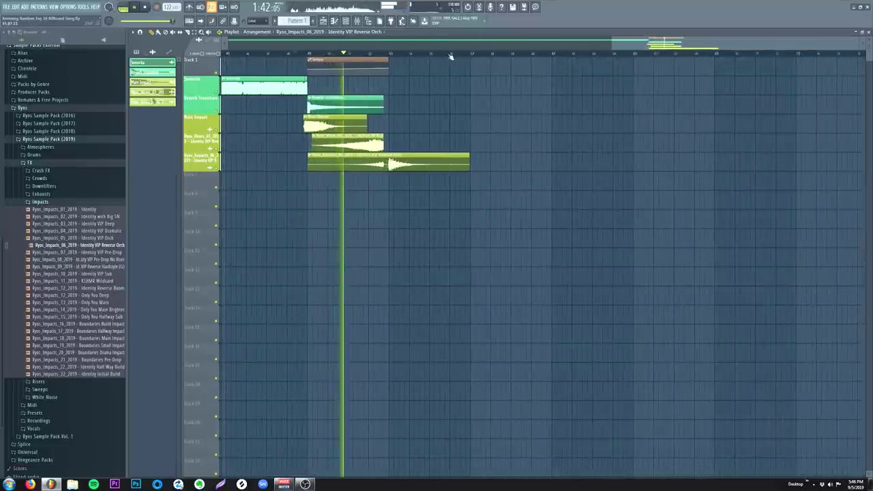
key(F9)
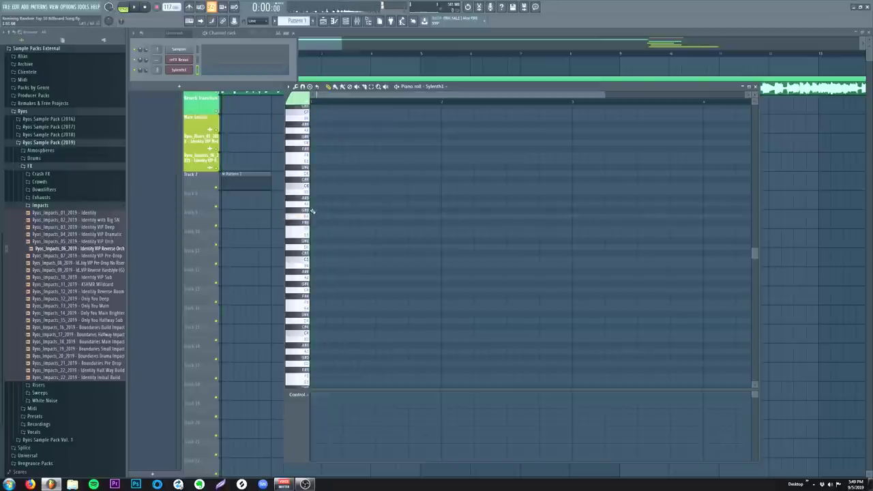
- Place the melody's first note on C6 at the start of Sylenth1's enlarged piano roll and audition it
click(316, 205)
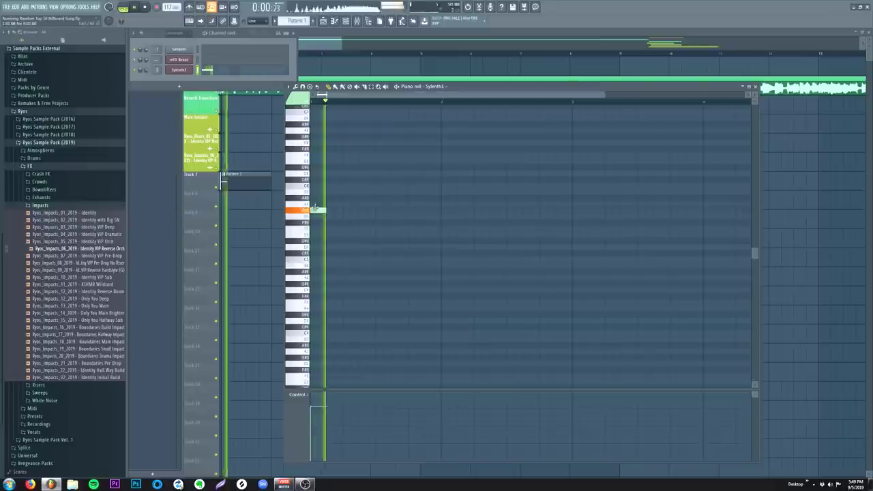
click(750, 87)
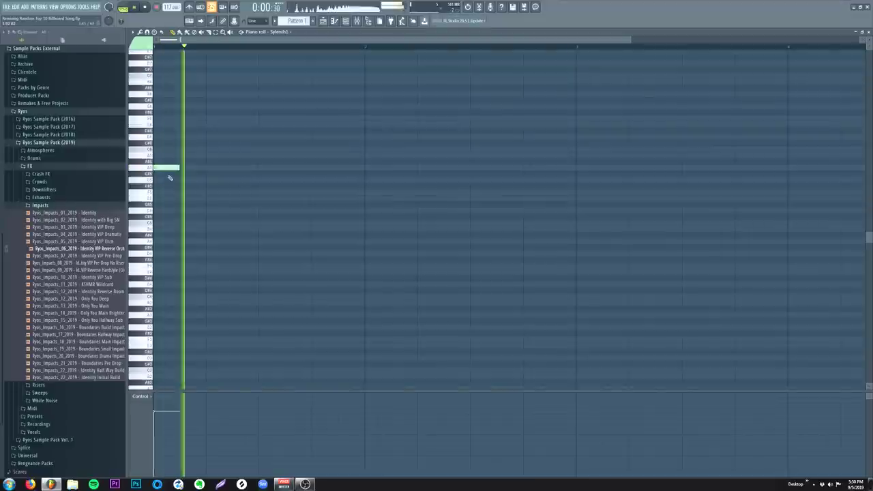
key(space)
key(space)
key(space)
key(space)
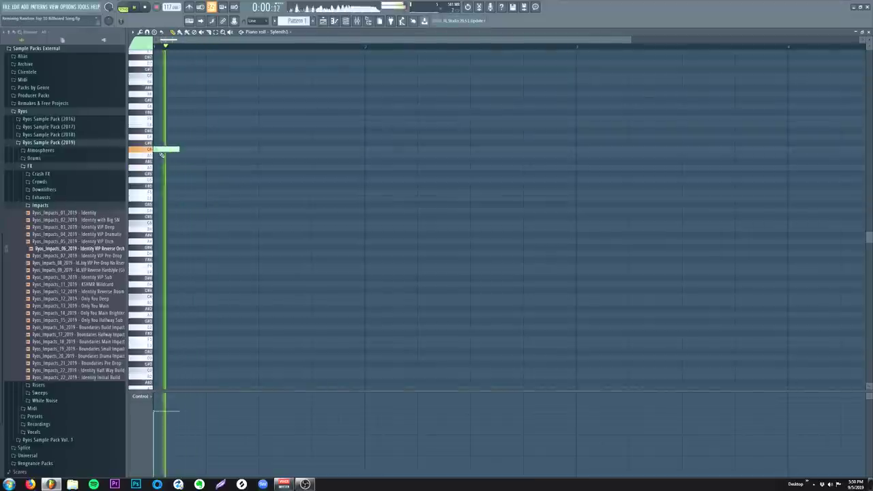
- Add the second melody note on A5 at the second beat and audition the two notes
click(219, 157)
key(space)
key(space)
drag(209, 156, 208, 168)
key(space)
key(space)
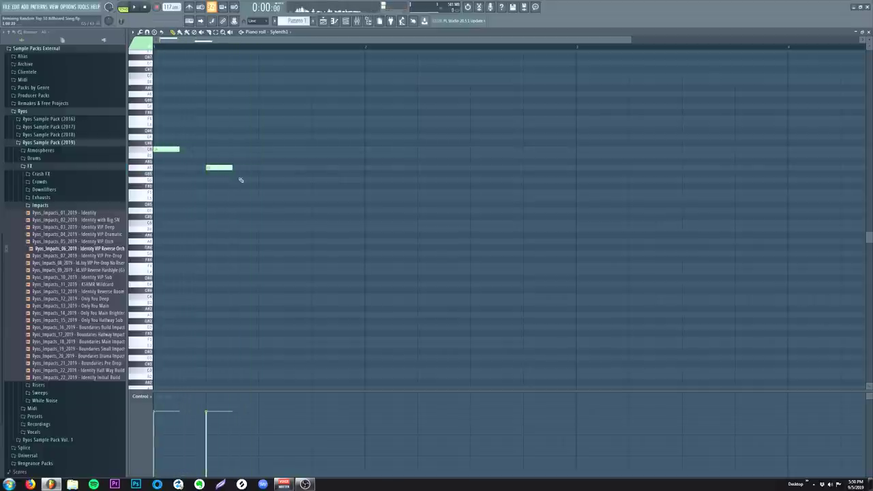
- Add the third melody note on E5 at the third beat and play the phrase back
drag(259, 194, 259, 198)
key(space)
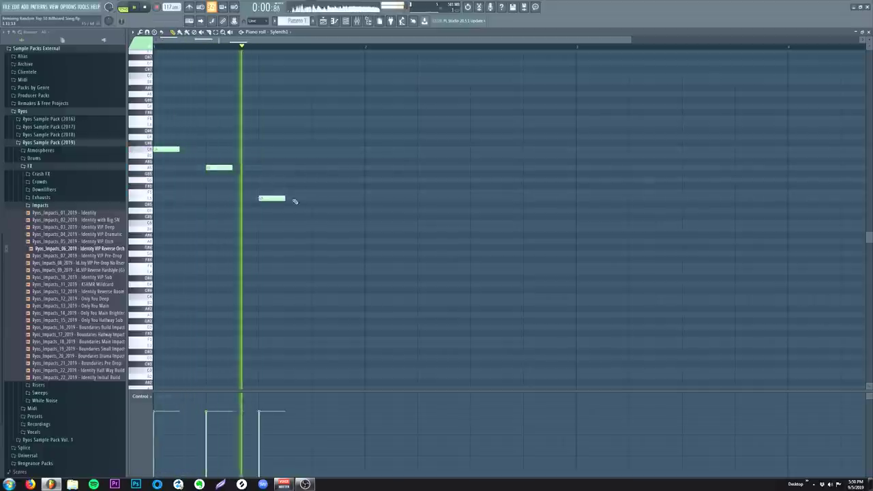
key(space)
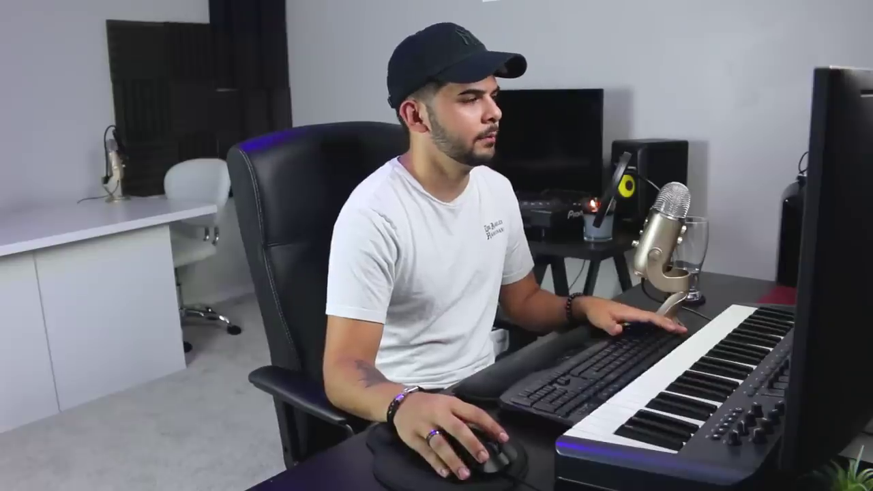
key(space)
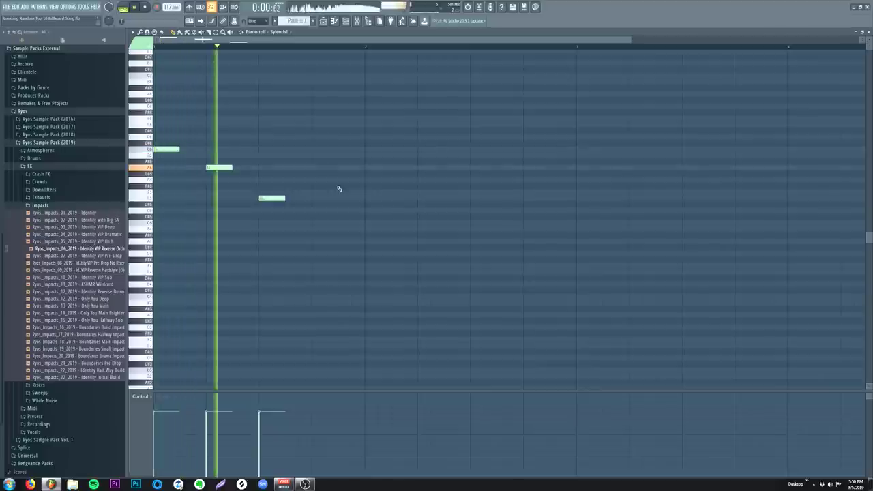
- Add C6 and B5 as the next melody notes, with B5 shifted earlier to directly follow C6
key(space)
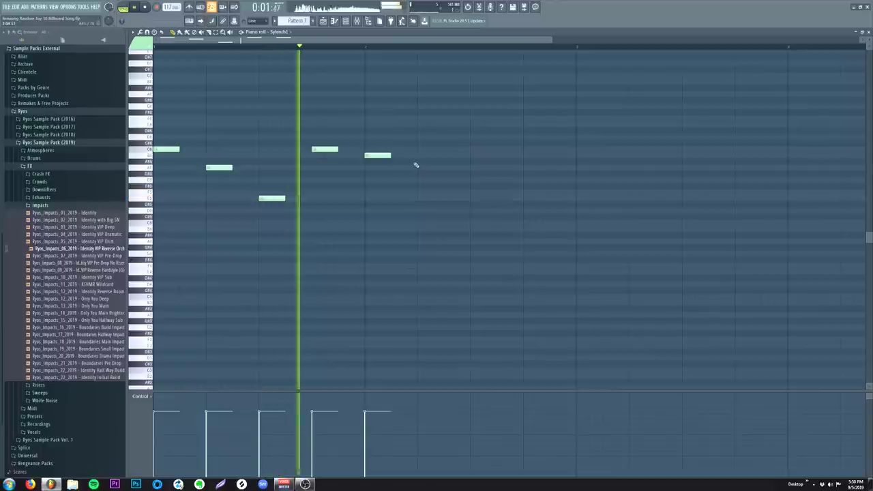
key(space)
drag(382, 155, 352, 156)
key(space)
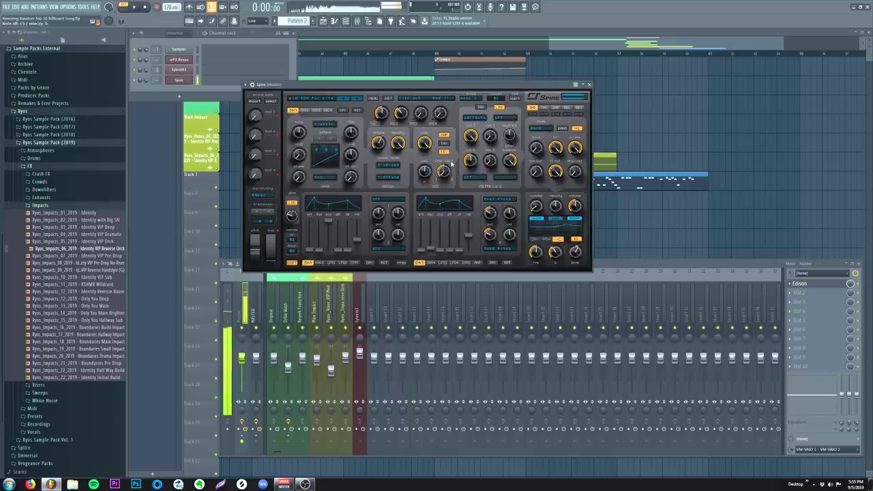
- Look over Spire's preset list and play Pattern 2's melody in the Spire channel's piano roll
click(318, 100)
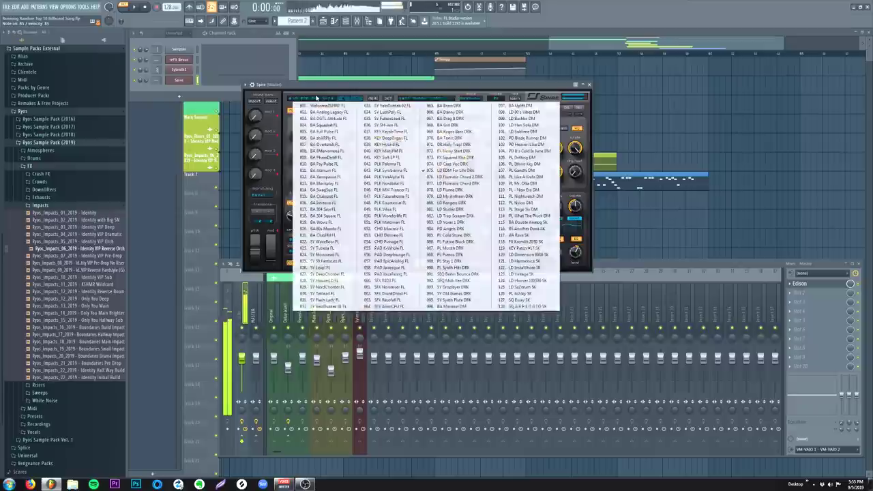
click(173, 79)
right_click(182, 80)
click(239, 81)
key(space)
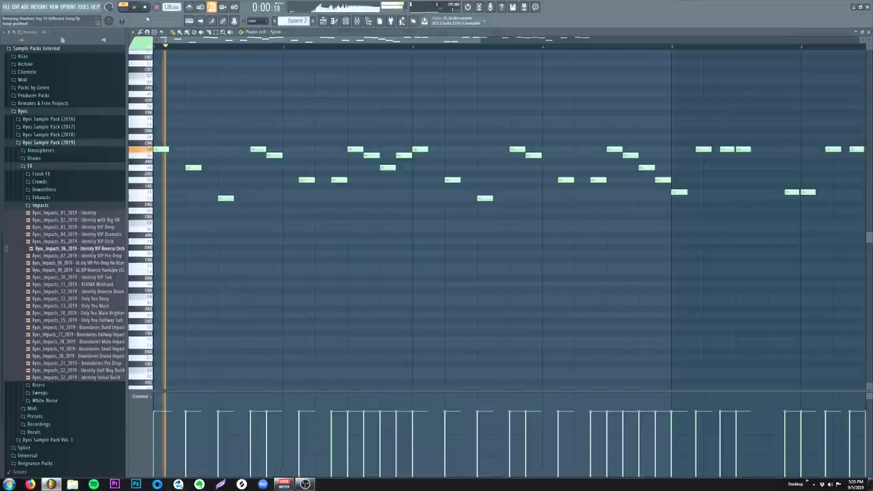
scroll(206, 51, down, 2)
key(Escape)
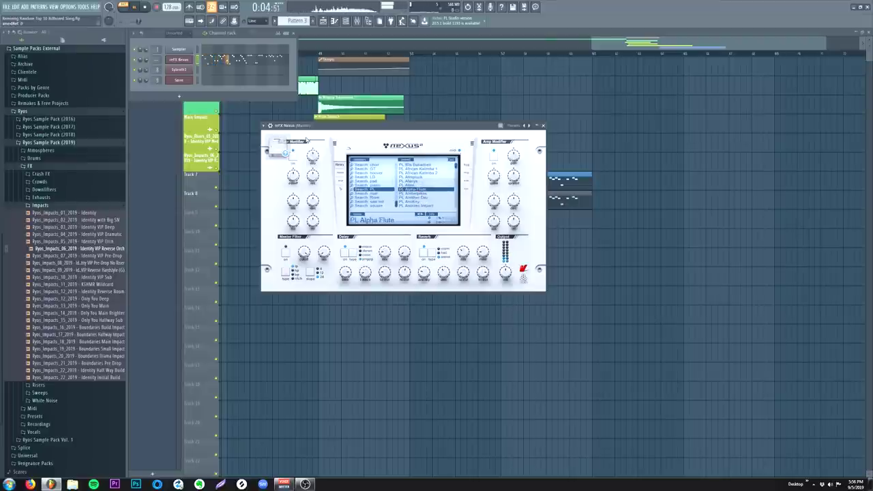
- Open the reFX Nexus channel with the PL Alpha Flute preset and bring up the mixer
double_click(180, 61)
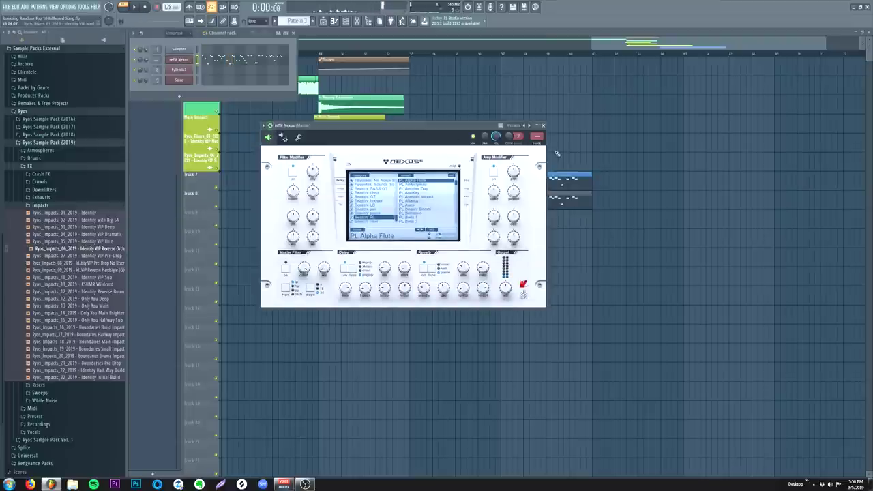
key(F9)
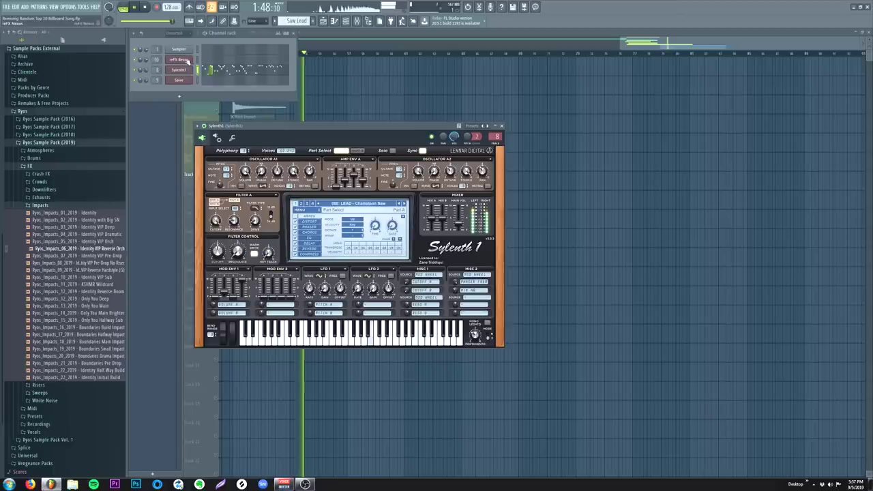
- Switch Sylenth1 to the preset after LEAD - Chameleon Saw and bring up the reFX Nexus #2 channel
click(404, 204)
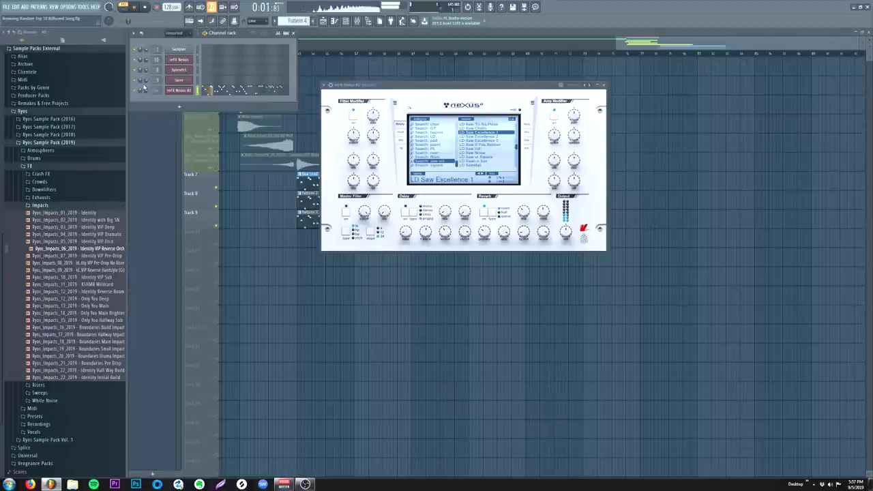
click(179, 90)
click(179, 90)
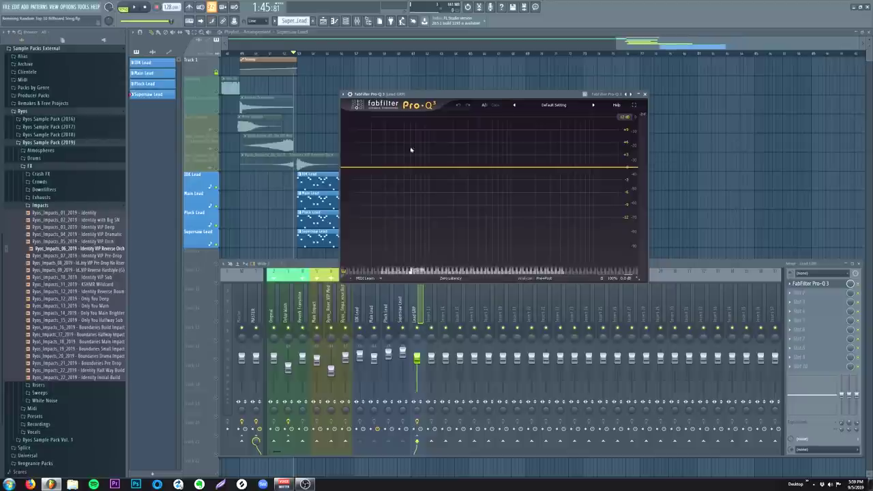
- Shape a low cut band in the Lead GRP track's FabFilter Pro-Q 3, raise its cutoff frequency, and close the equalizer
click(363, 196)
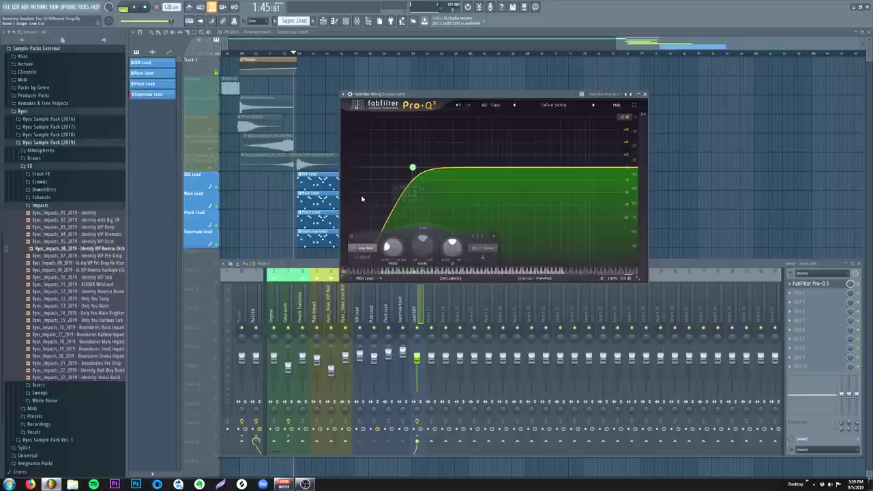
mouse_move(425, 146)
mouse_down()
mouse_move(461, 144)
mouse_move(440, 144)
mouse_up()
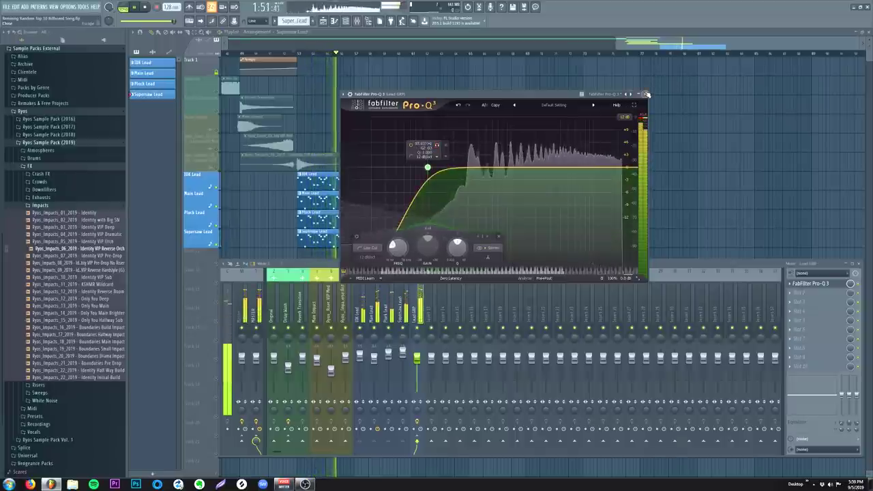
click(645, 94)
- Load CamelCrusher into the second effect slot of the Lead GRP mixer track
click(805, 293)
key(Escape)
click(806, 294)
click(454, 105)
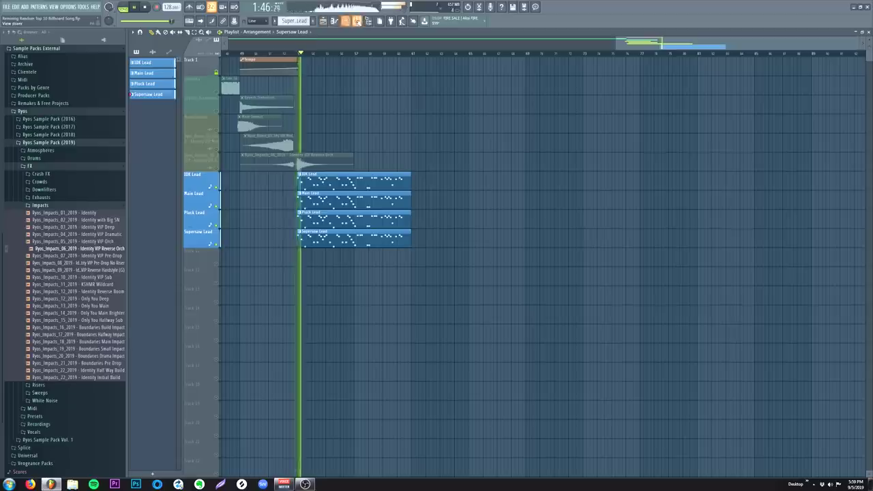
- Check the Lead GRP track's Pro-Q 3 and CamelCrusher during playback and close both plugin windows
click(357, 22)
click(811, 284)
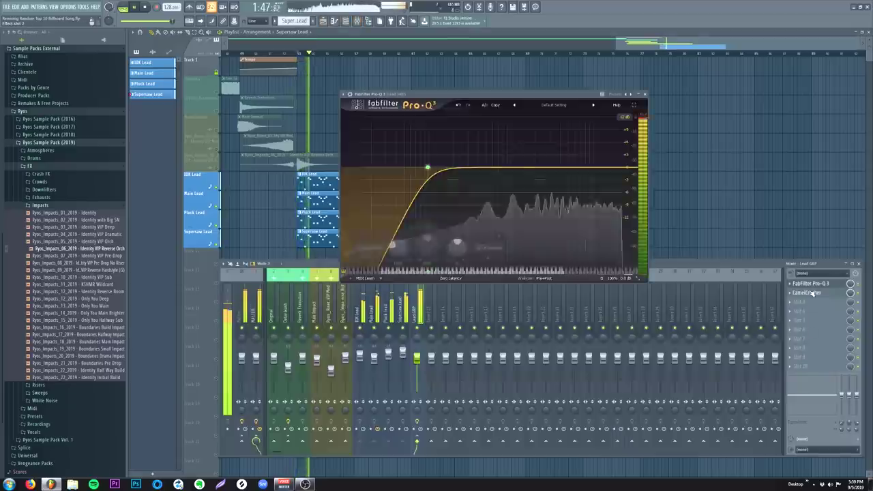
click(814, 293)
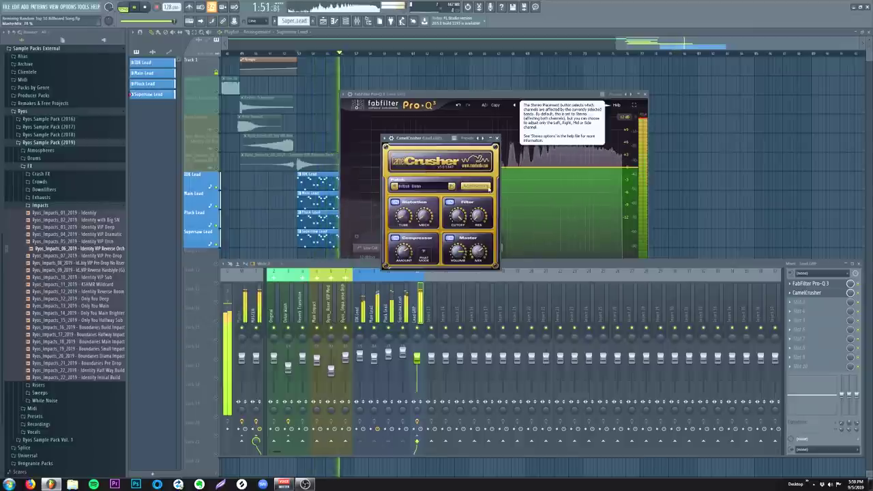
click(498, 138)
click(646, 95)
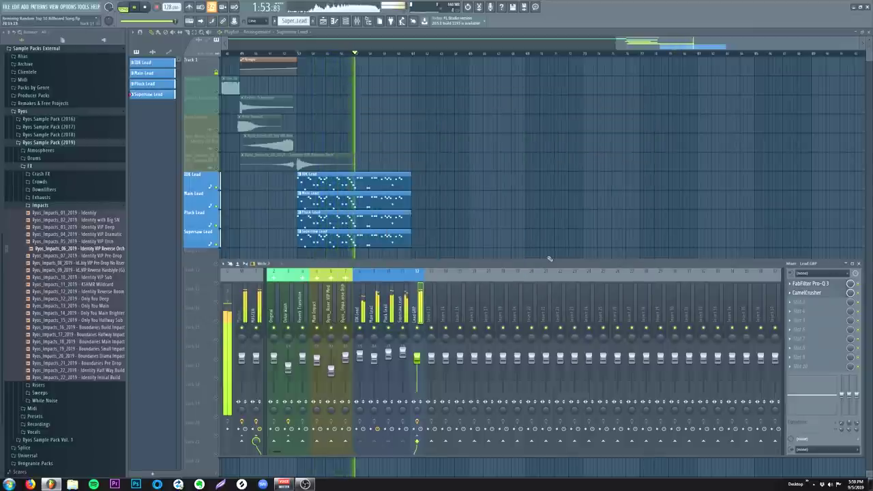
- Load the OTT multiband compressor into the third effect slot of the Lead GRP mixer track
click(798, 305)
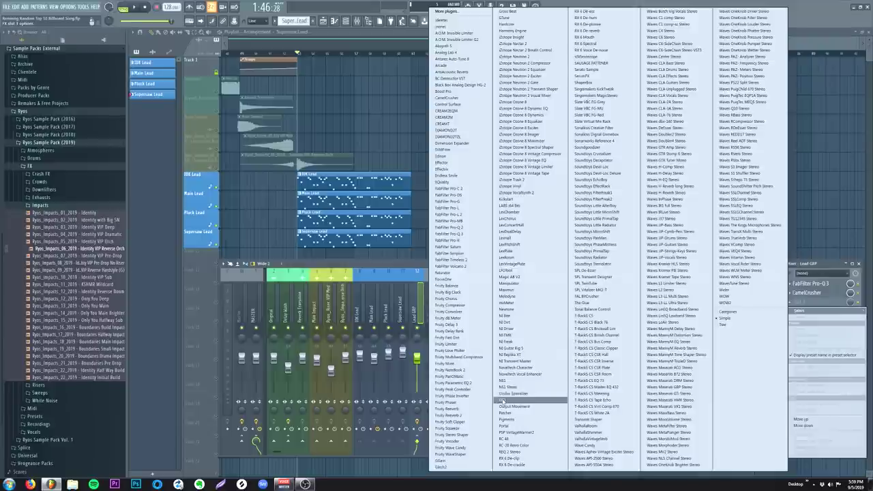
click(530, 400)
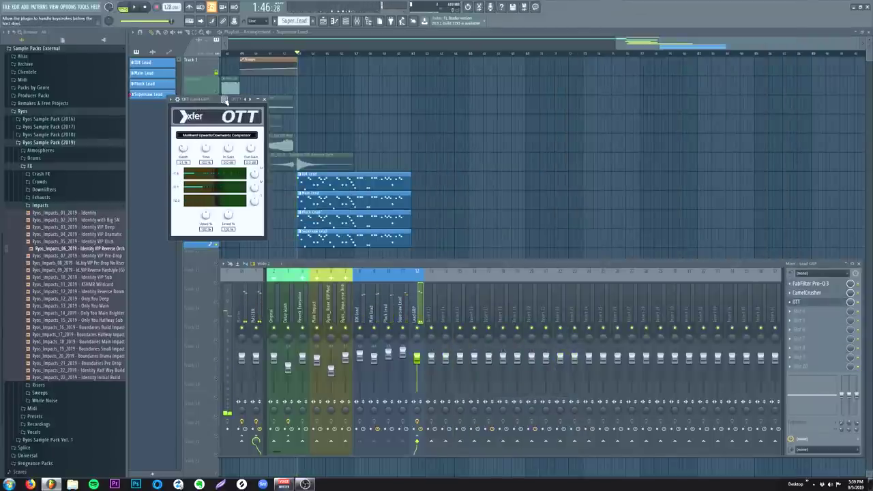
- Boost the low-mid and high-mid bands and slightly dip the low band in the Lead GRP track's EQuality during playback, and close it
key(space)
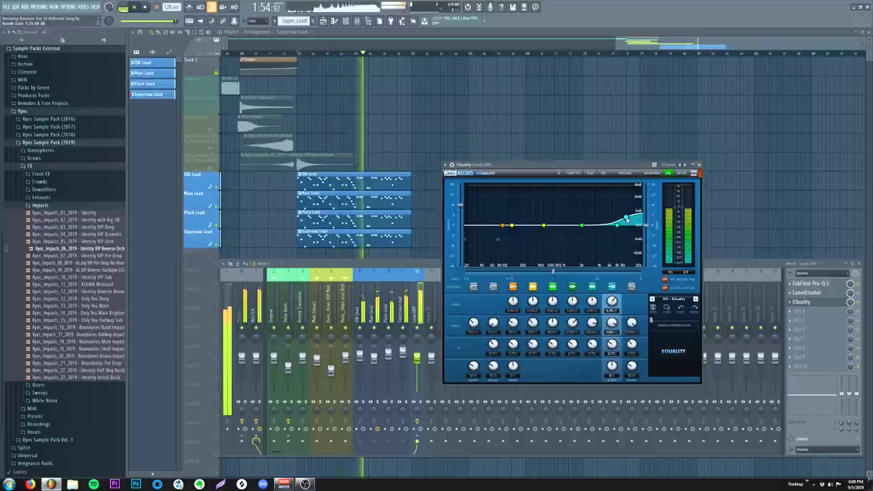
drag(582, 225, 594, 212)
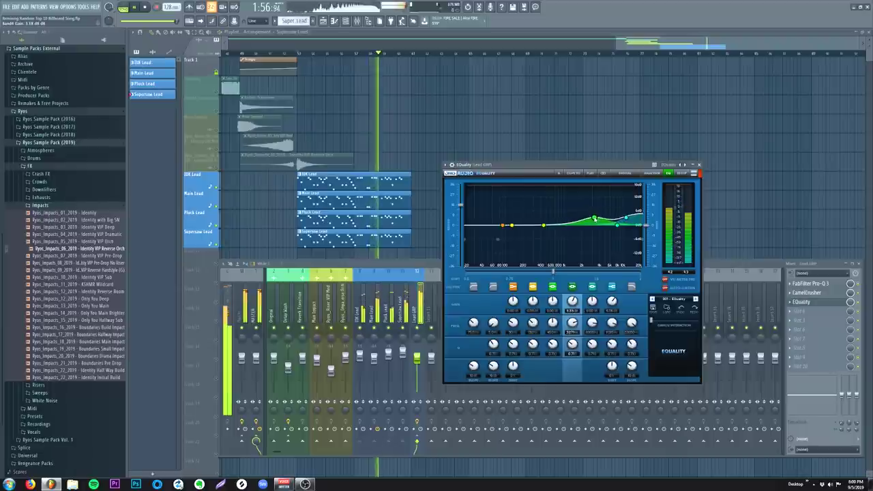
drag(544, 225, 569, 214)
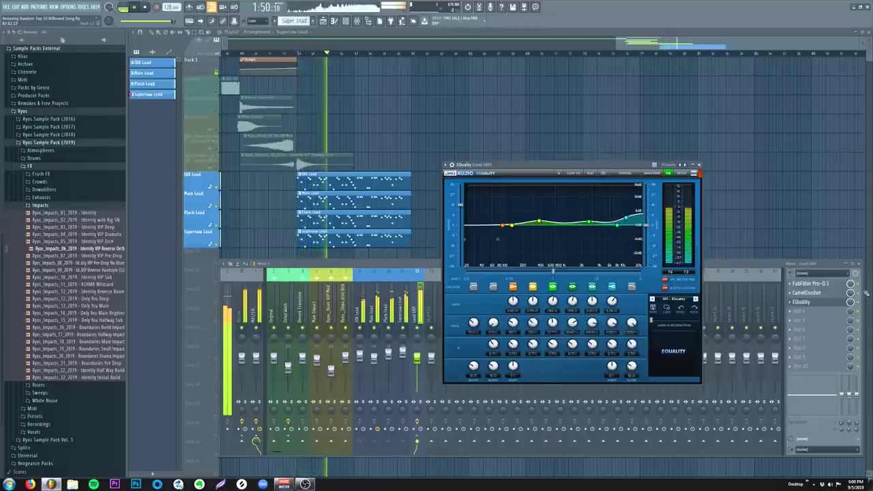
click(858, 307)
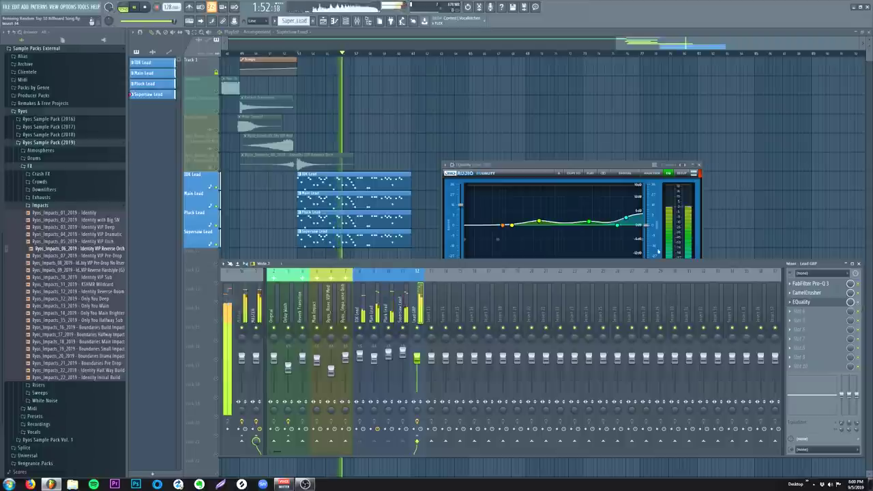
drag(509, 226, 520, 236)
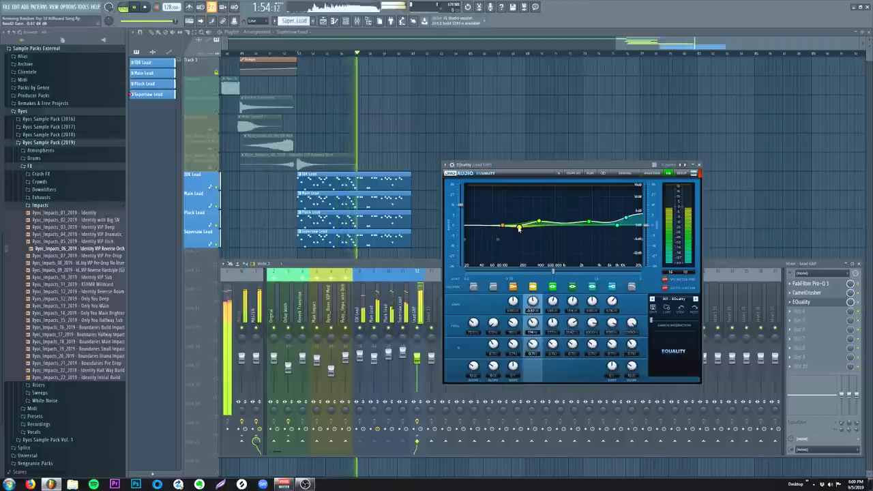
click(699, 165)
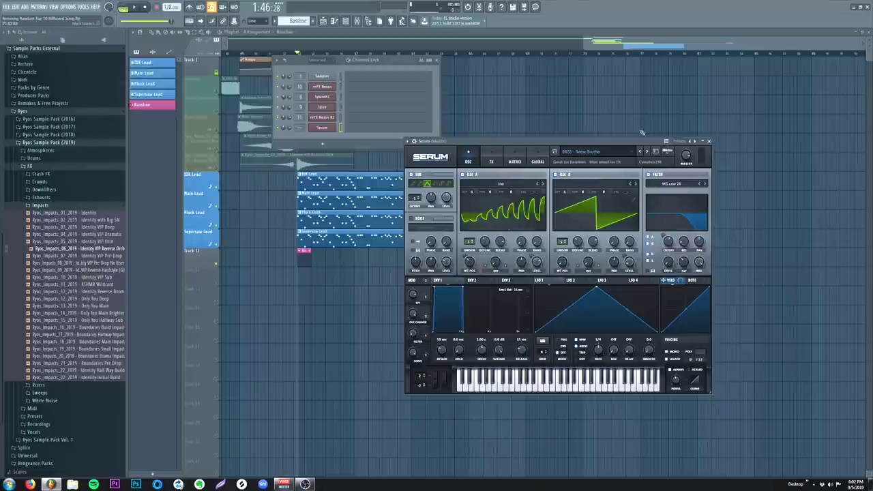
- Route the Serum bass to mixer track 13 and load FabFilter Simplon into its first effect slot in place of FabFilter Saturn
click(414, 142)
key(F9)
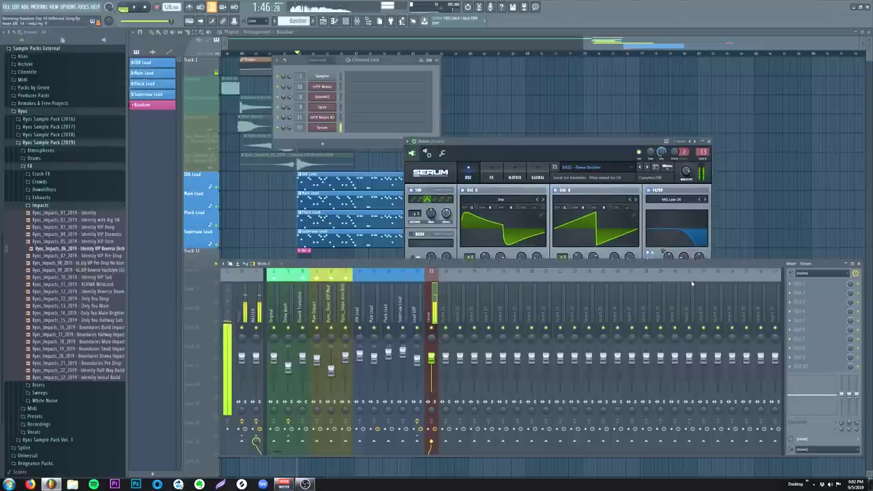
click(813, 290)
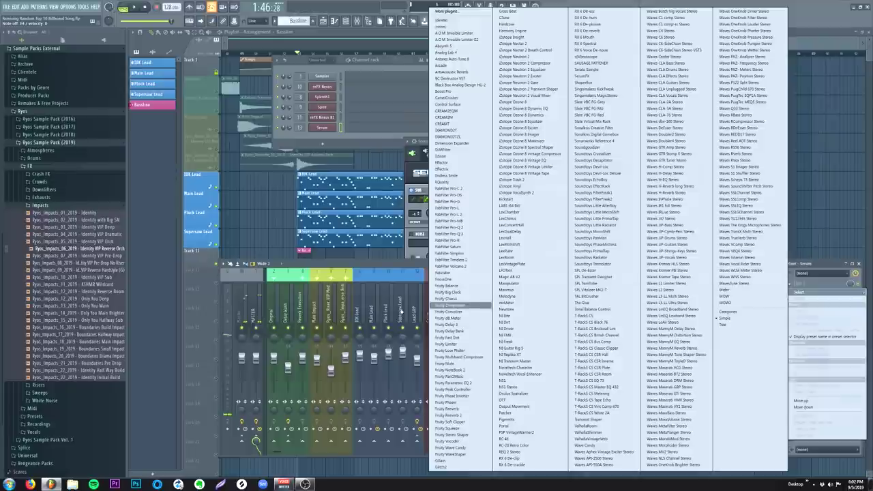
click(455, 247)
click(818, 283)
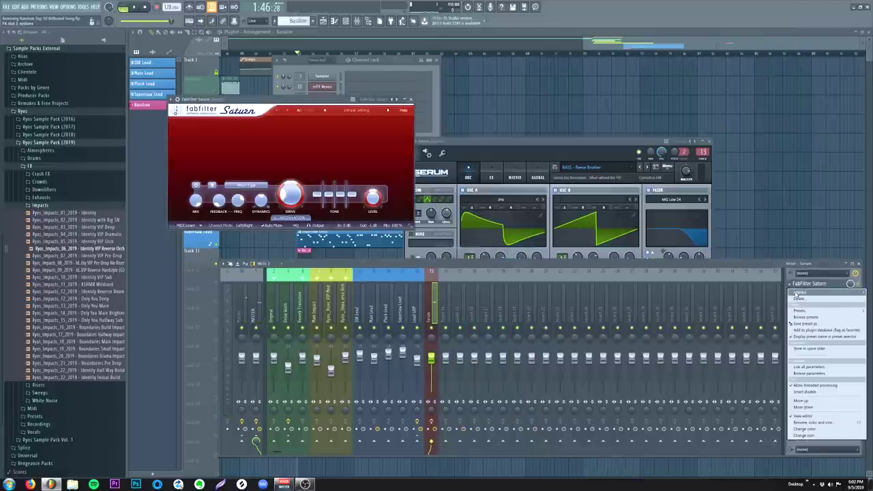
click(461, 253)
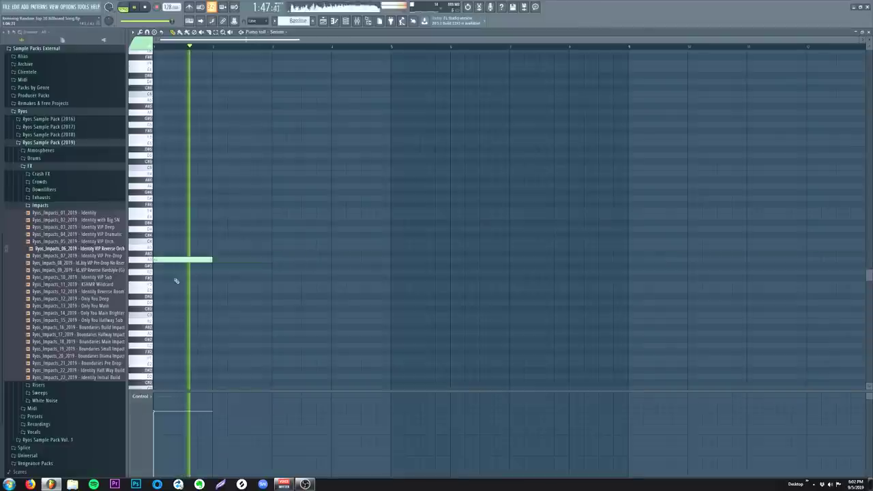
- Follow the opening A note of the Bassline pattern with one-bar F, C and D notes, and repeat the progression from bar 5
click(215, 284)
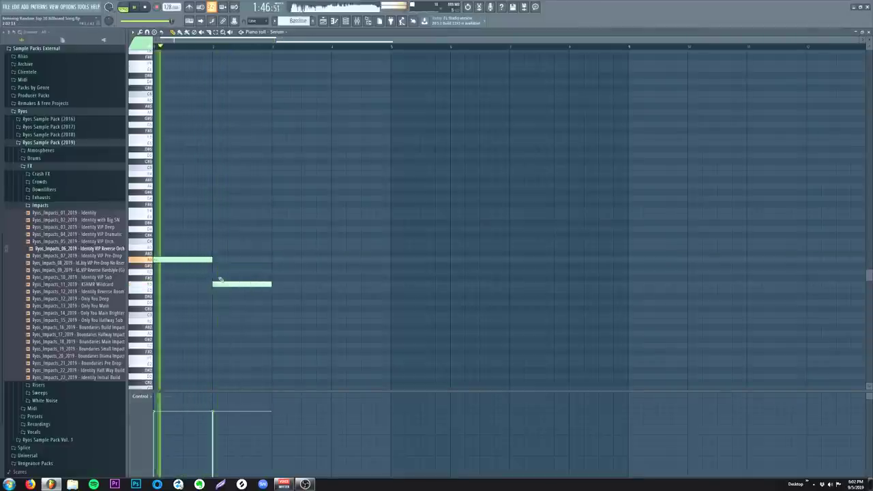
click(280, 243)
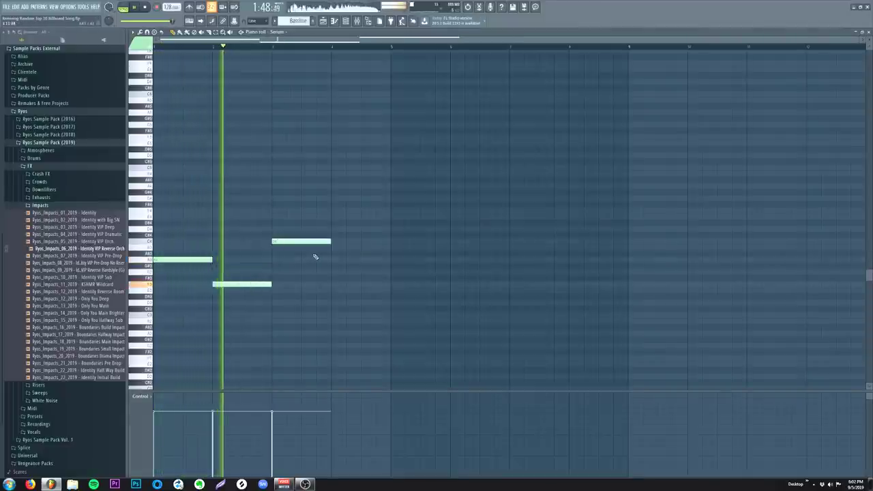
click(338, 230)
right_click(340, 230)
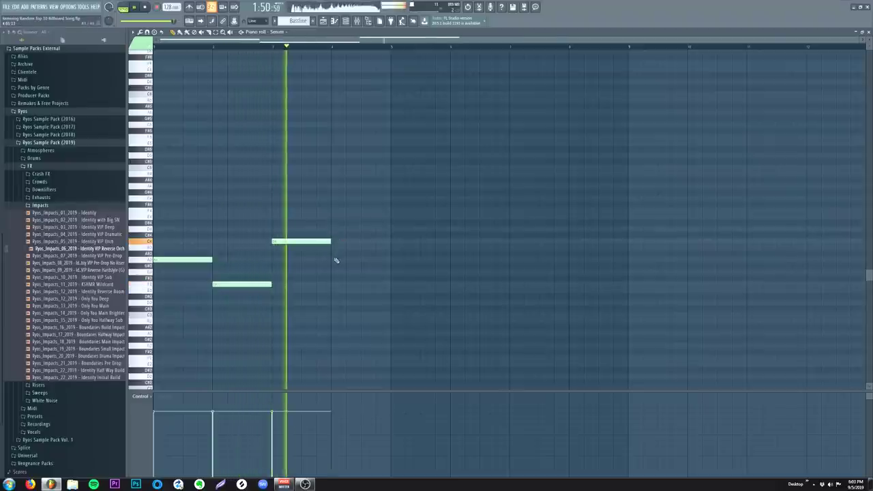
click(338, 230)
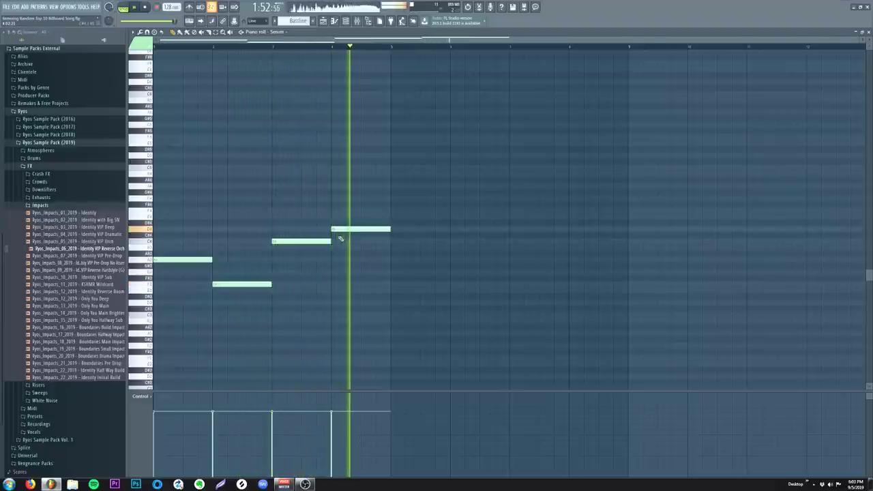
key(Escape)
key(Escape)
click(359, 258)
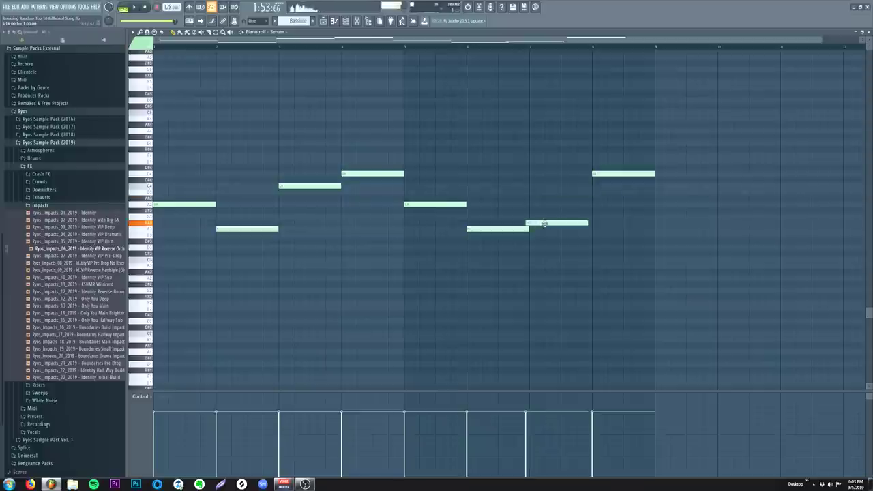
- Move the seventh Bassline note to G at the start of bar 7, delete the note in bar 8, and hold the G longer
drag(544, 223, 549, 215)
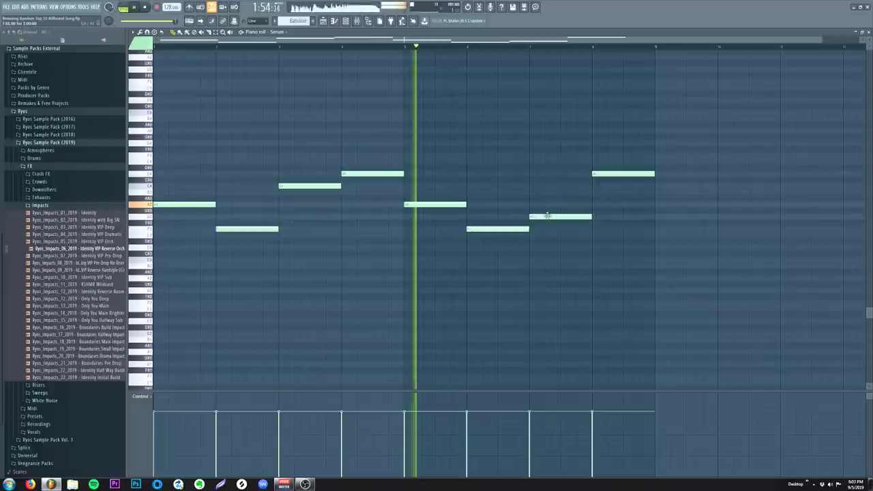
drag(603, 173, 629, 247)
right_click(630, 253)
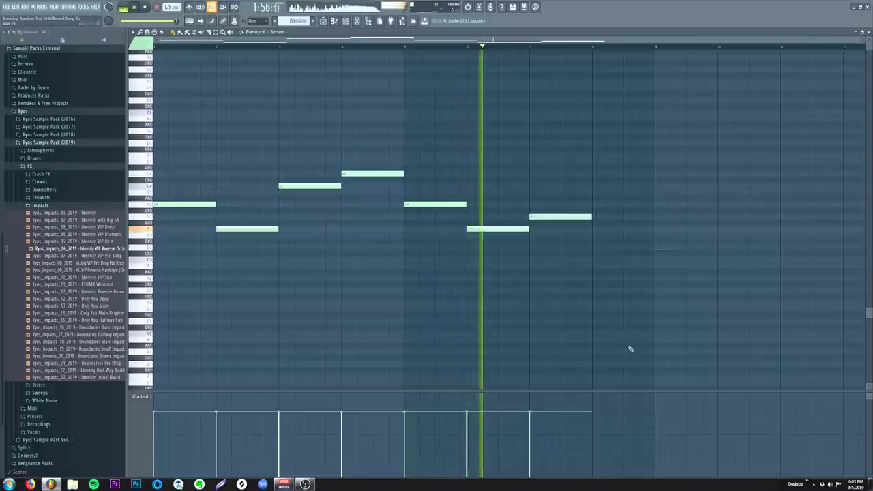
key(F7)
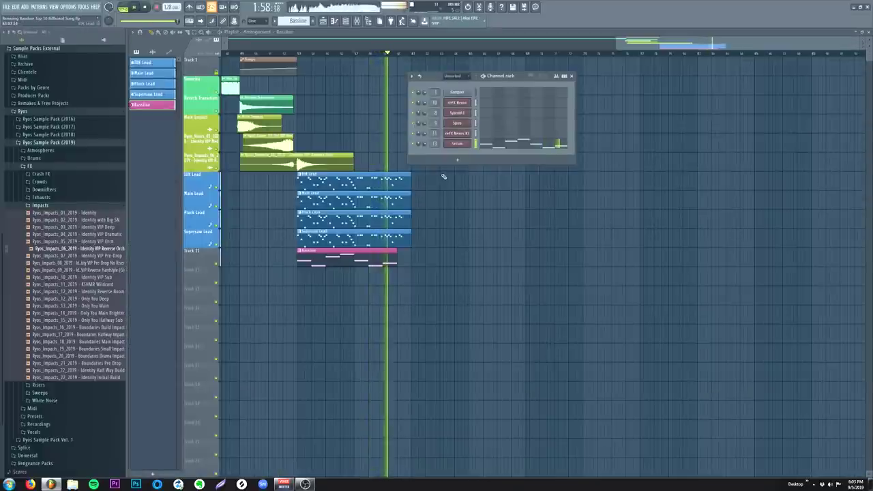
key(F7)
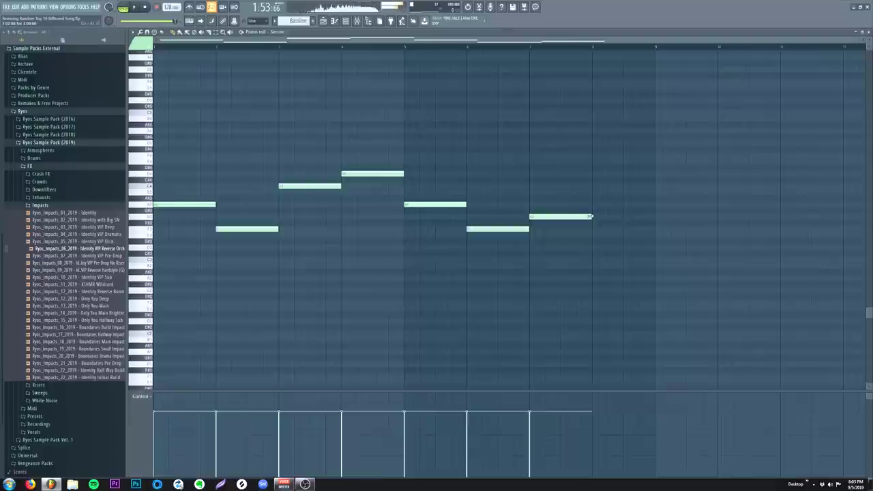
key(F7)
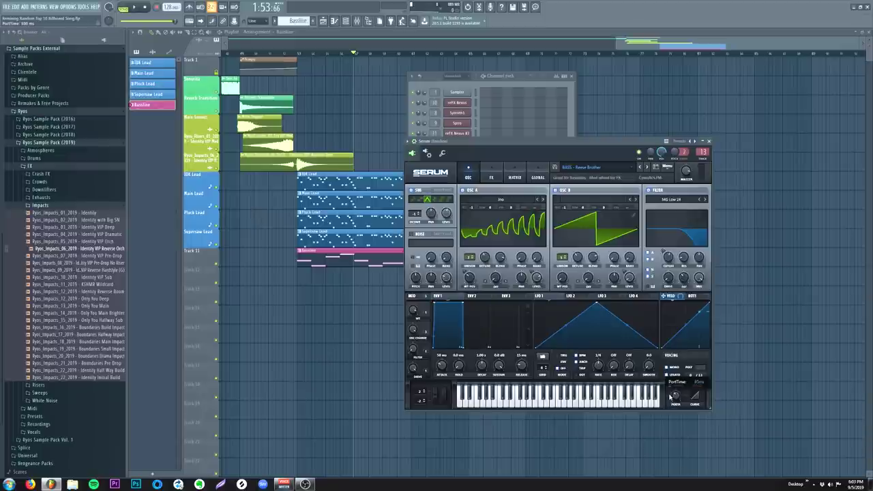
- Close Serum, play the arrangement from the start of the drop, and collapse the Impacts sample folder in the browser
click(710, 141)
click(294, 55)
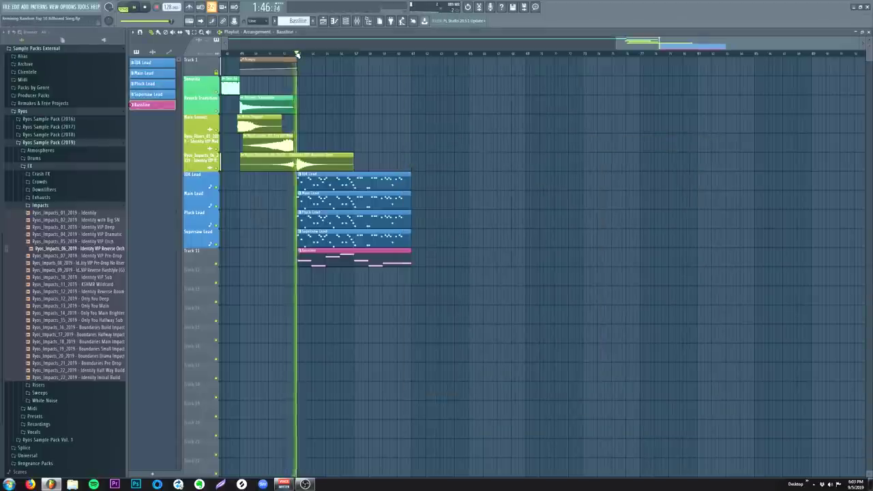
click(347, 21)
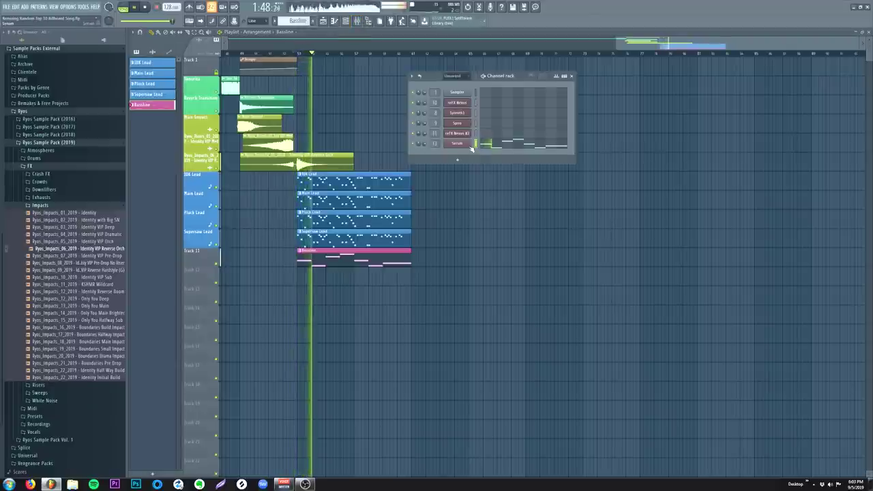
click(43, 206)
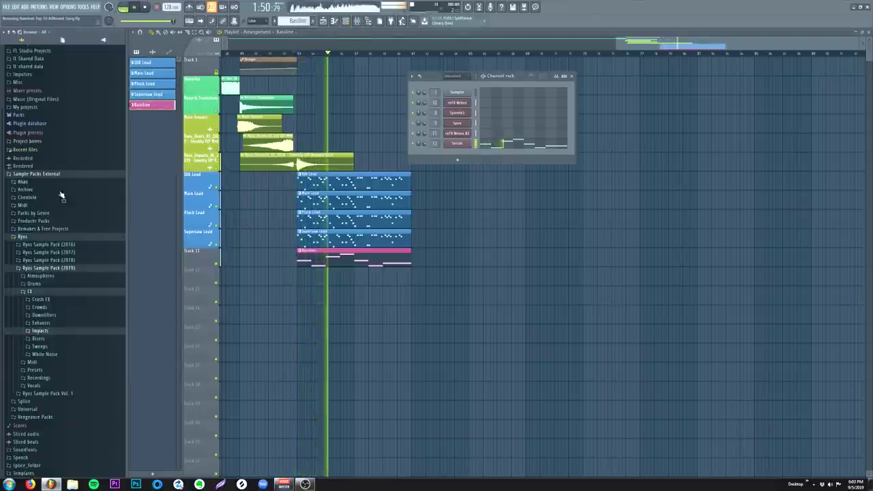
- Lower the Bassline mixer track's volume while the drop plays and close the mixer
click(356, 21)
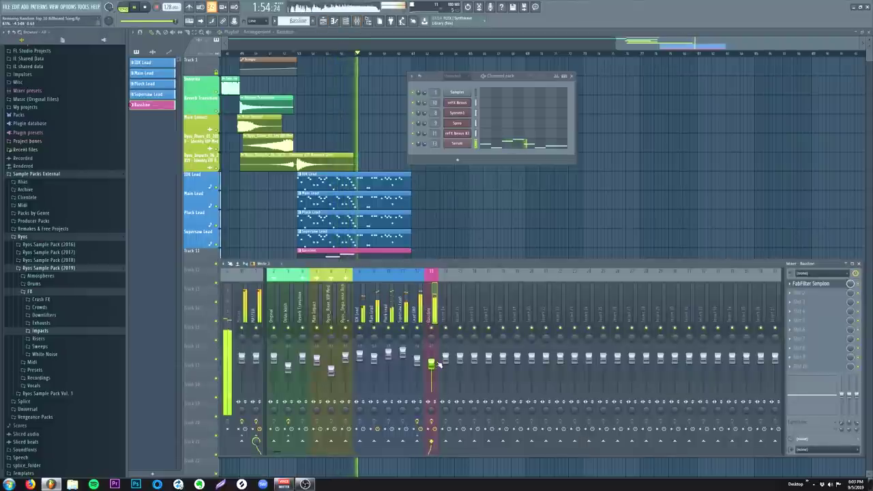
key(F12)
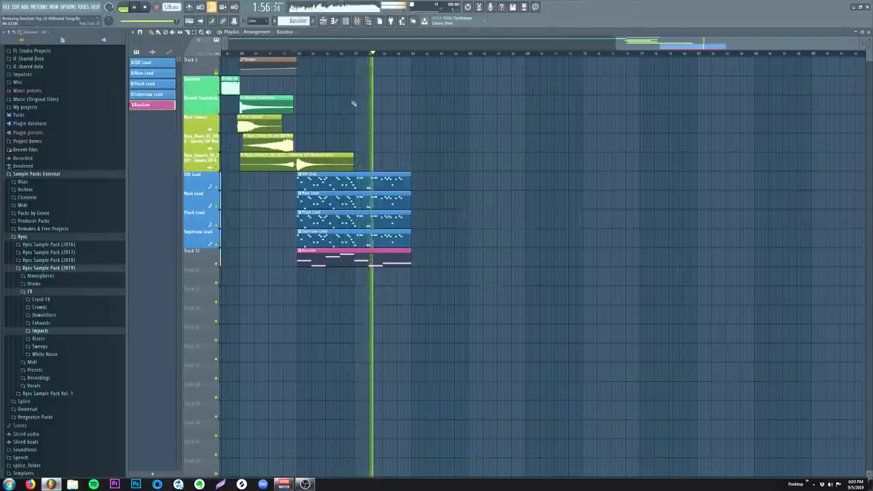
click(356, 21)
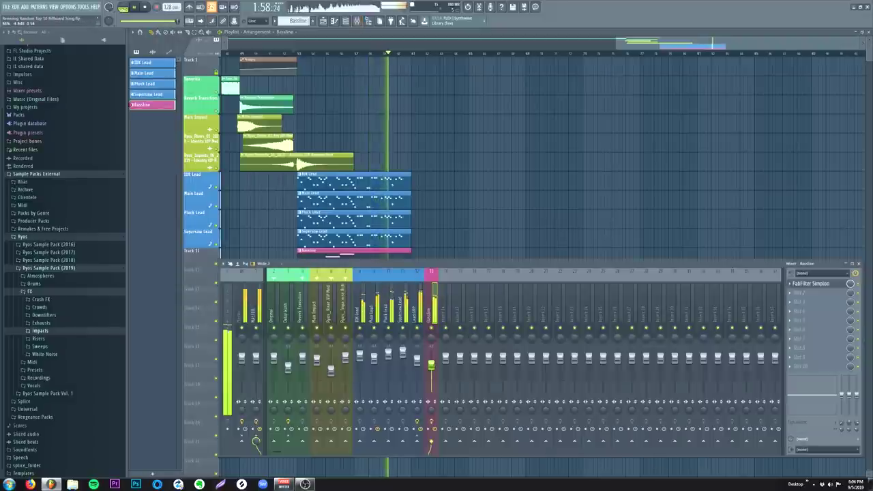
key(F9)
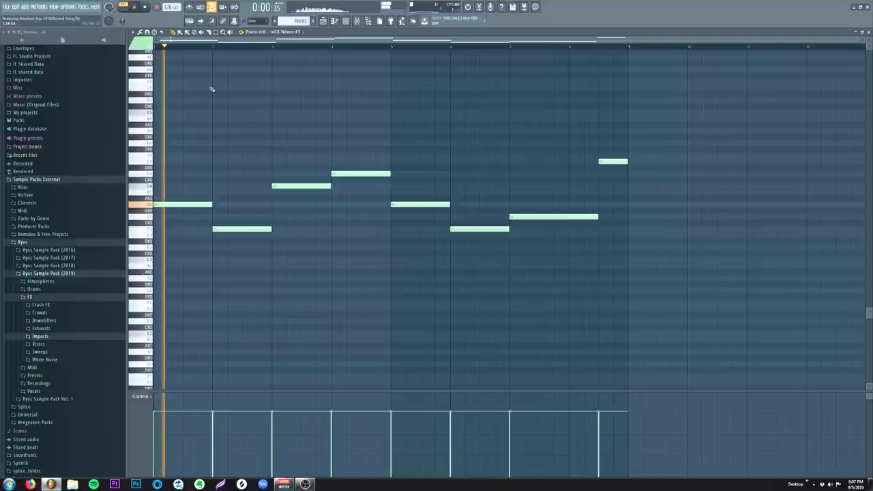
- Copy all Horns root notes two octaves up and stack further copies three and seven semitones above them to form triads
drag(187, 115, 634, 273)
key(space)
scroll(374, 292, up, 3)
drag(167, 277, 159, 126)
scroll(169, 195, up, 4)
drag(162, 260, 155, 216)
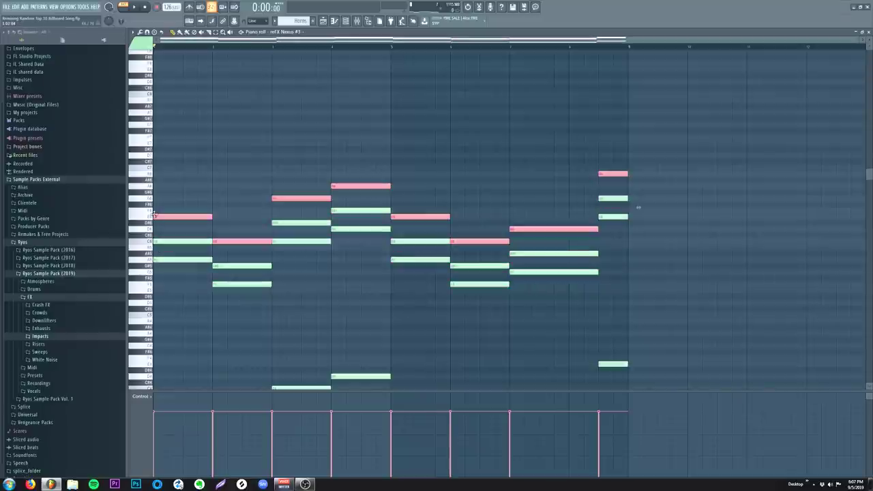
- Raise the middle notes of the F, C and G chords in the Horns pattern by one semitone to make them major
click(230, 266)
click(320, 216)
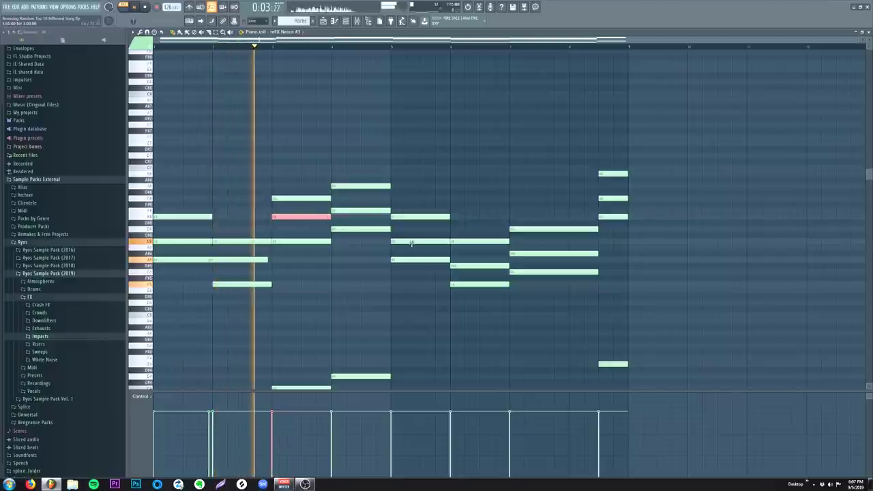
drag(476, 266, 513, 247)
scroll(620, 197, down, 3)
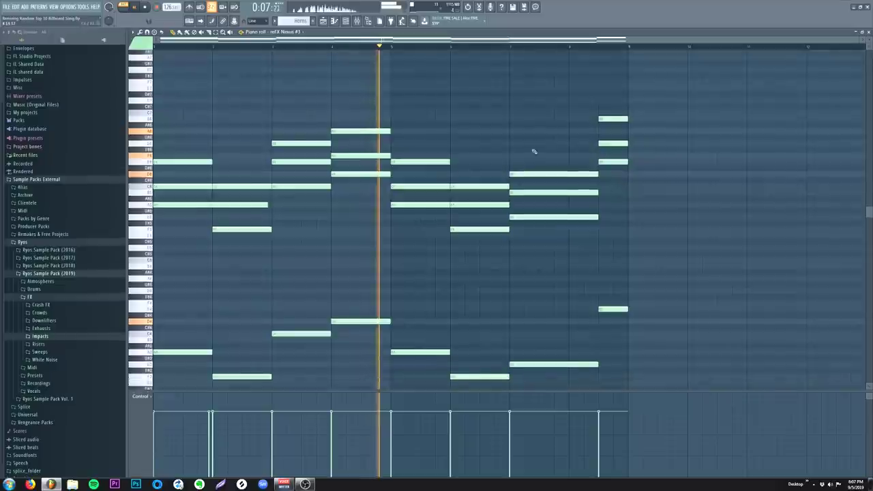
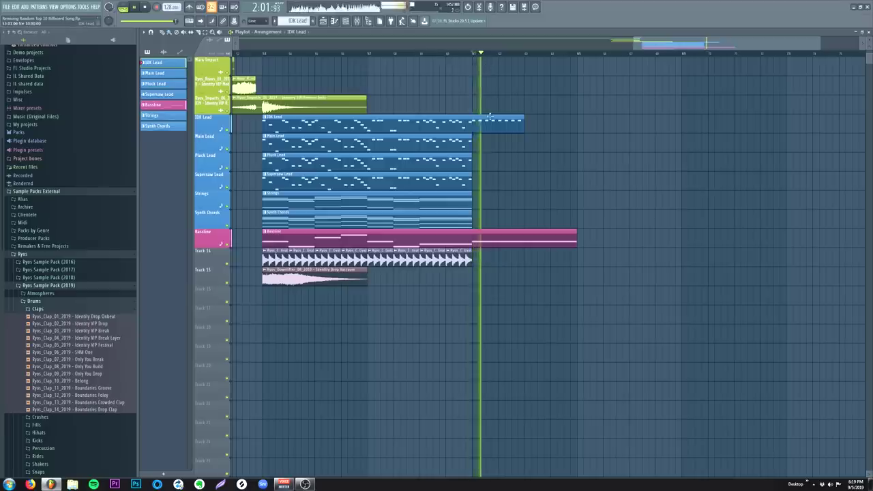
- Continue the repeated C notes at the end of the IDK Lead pattern at progressively shorter intervals and play the build-up in the playlist
double_click(490, 122)
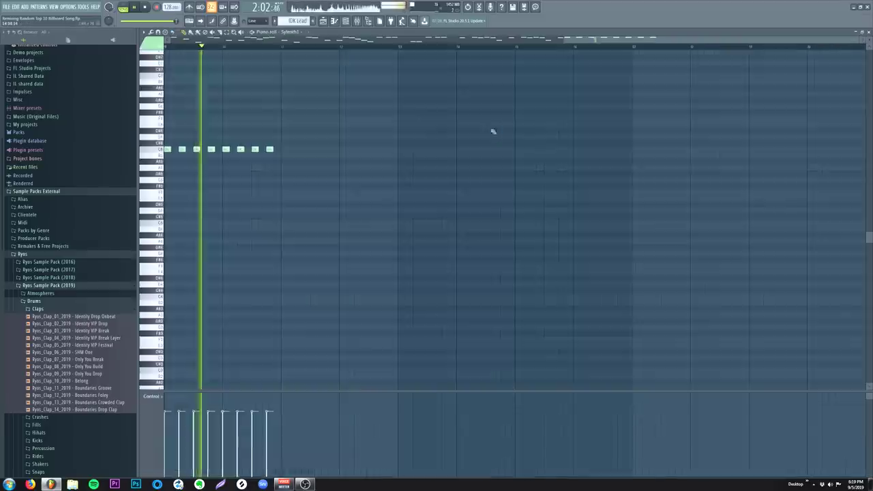
scroll(399, 49, down, 3)
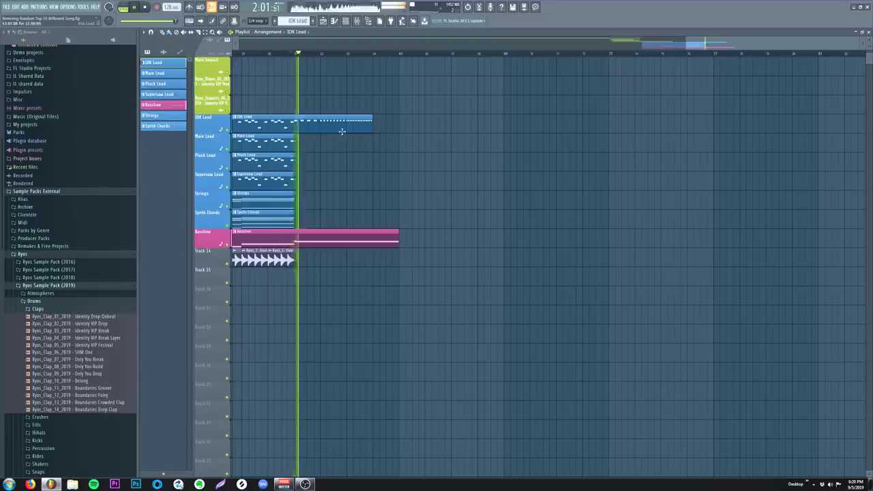
click(373, 53)
scroll(368, 57, down, 2)
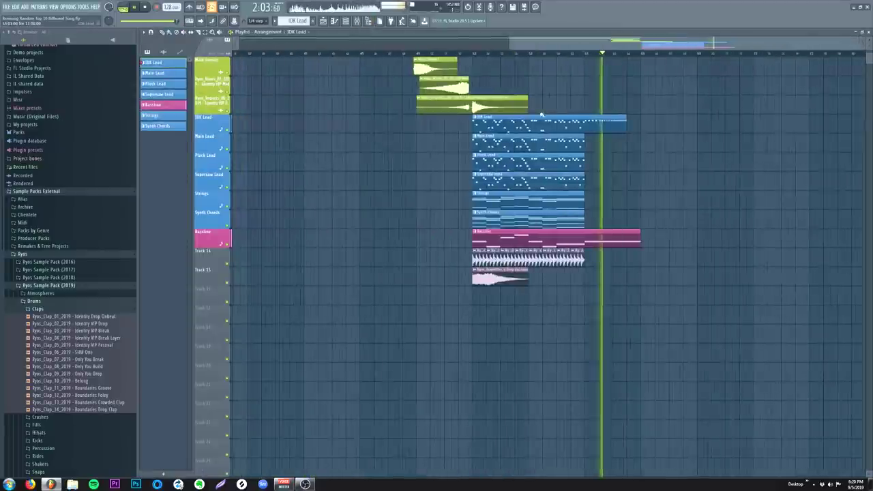
- Set the piano roll snap to Line and copy the accelerating repeated C notes from the IDK Lead pattern
double_click(542, 117)
click(257, 22)
click(256, 56)
click(256, 22)
click(256, 28)
drag(480, 134, 805, 172)
key(Escape)
- Paste the copied build-up notes into the Main Lead pattern and move them behind its last note
double_click(530, 145)
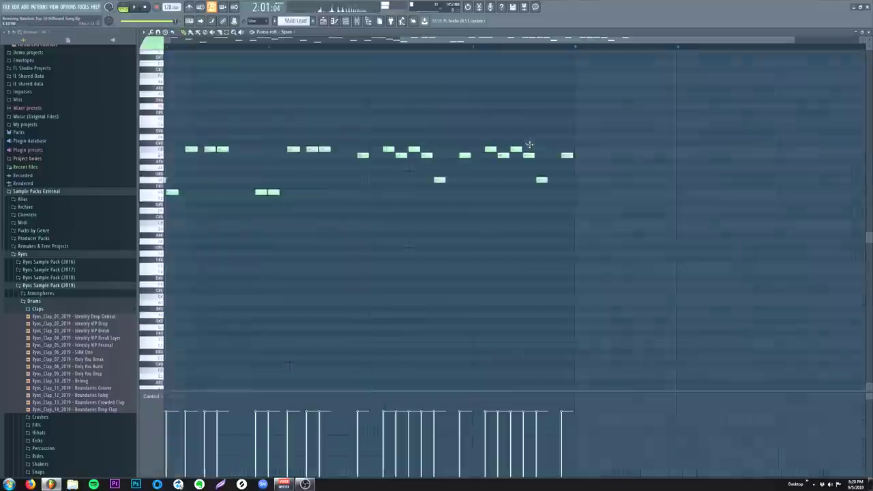
scroll(550, 49, down, 3)
key(ctrl+v)
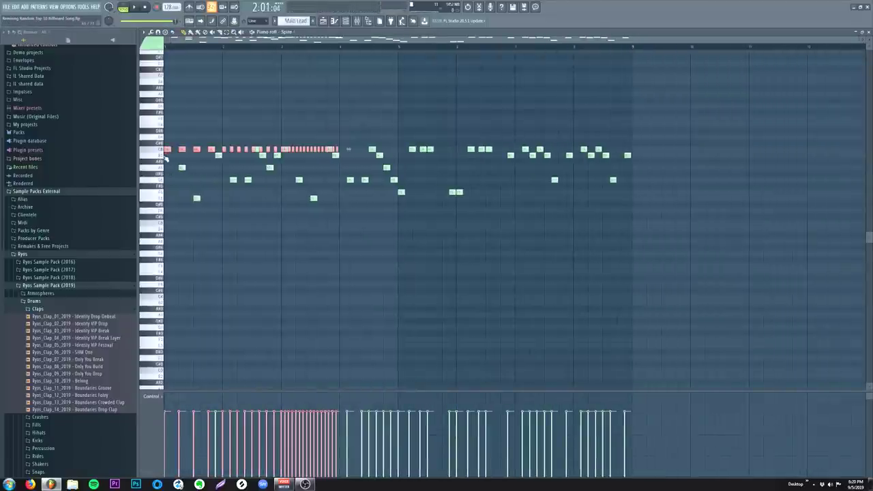
drag(164, 155, 634, 155)
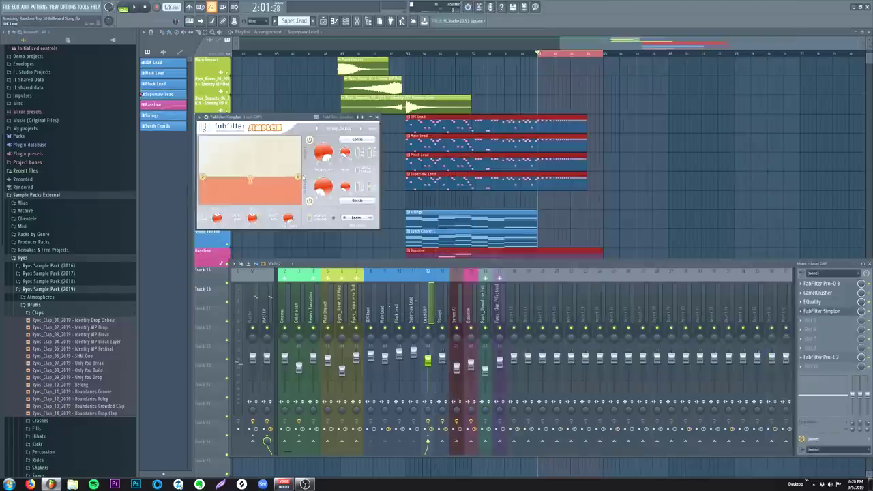
- Adjust the FabFilter Simplon filter cutoff on the Lead GRP track and insert an empty playlist track above its frequency automation
key(space)
drag(298, 177, 272, 167)
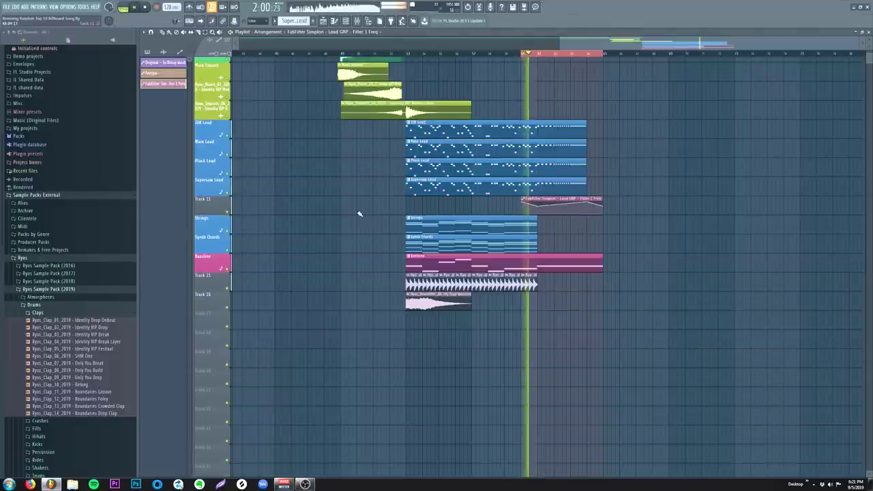
right_click(206, 198)
click(229, 322)
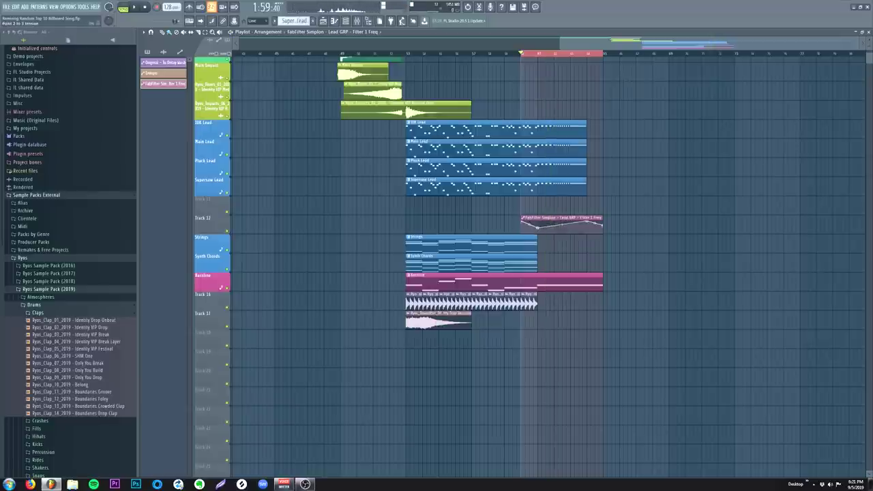
click(358, 21)
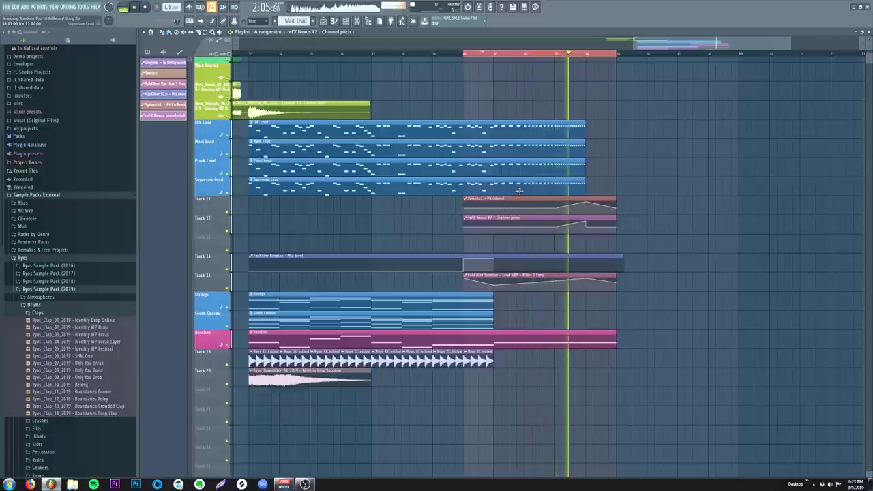
- Play the build-up to check the pitch and filter automation together with the copied Main Impact clip
key(space)
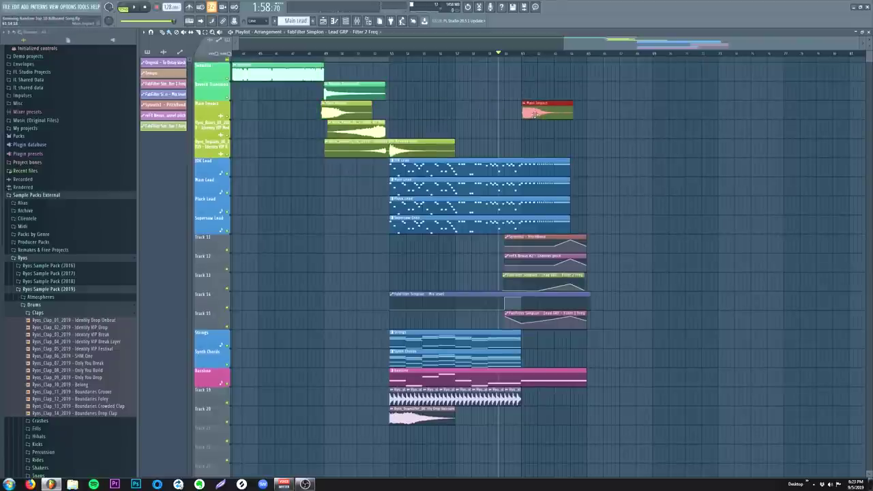
key(space)
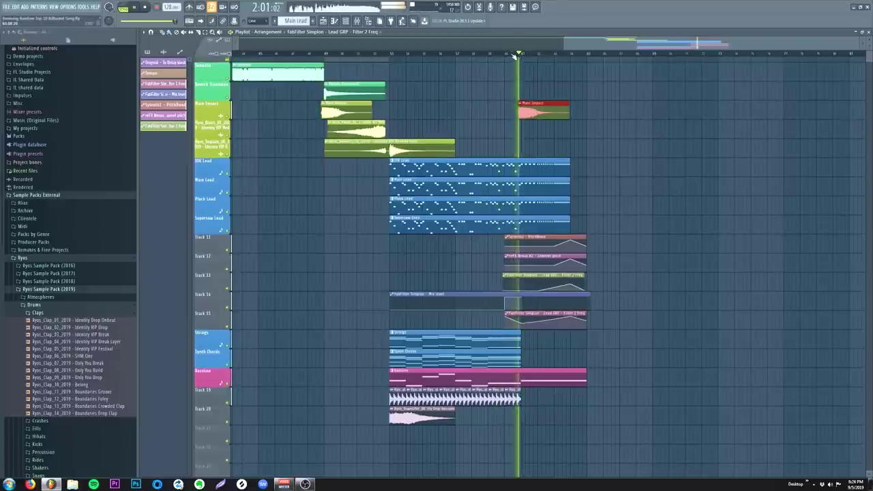
scroll(546, 133, down, 2)
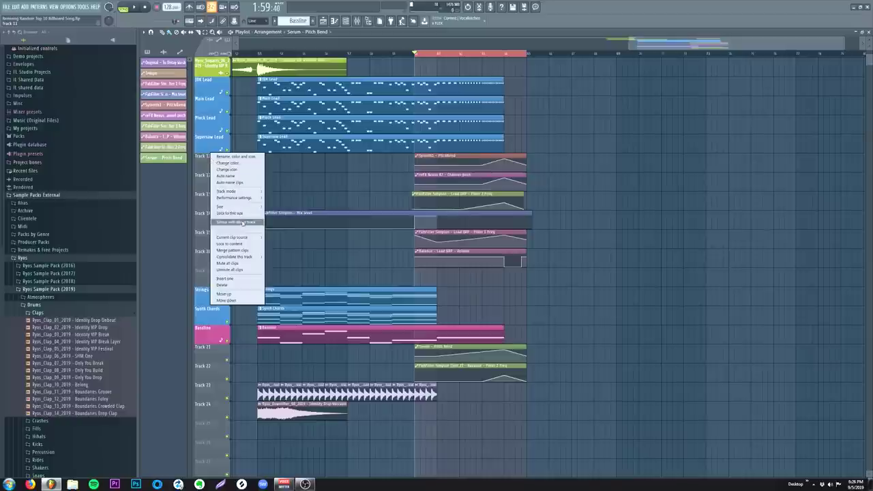
- Group automation tracks 11 to 16 under Supersaw Lead and tracks 21 and 22 under Bassline, and collapse both groups
click(242, 223)
right_click(208, 167)
right_click(197, 180)
click(225, 240)
right_click(201, 189)
click(229, 258)
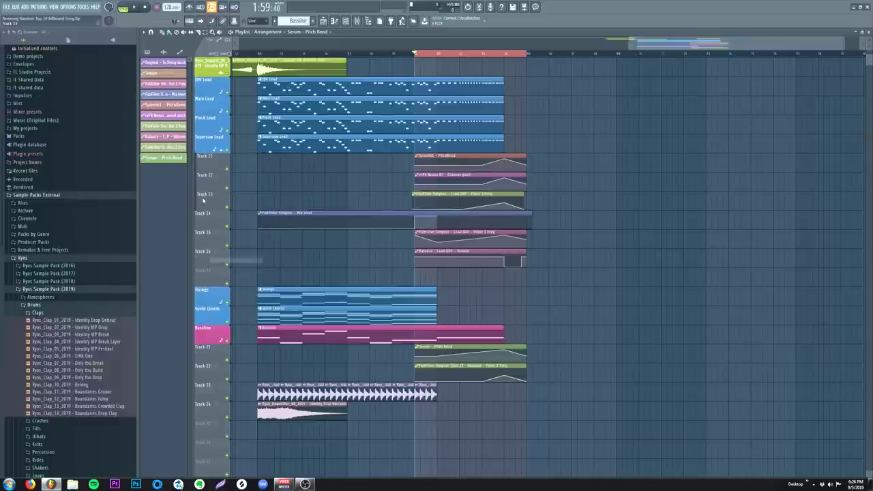
right_click(205, 213)
click(234, 280)
right_click(208, 233)
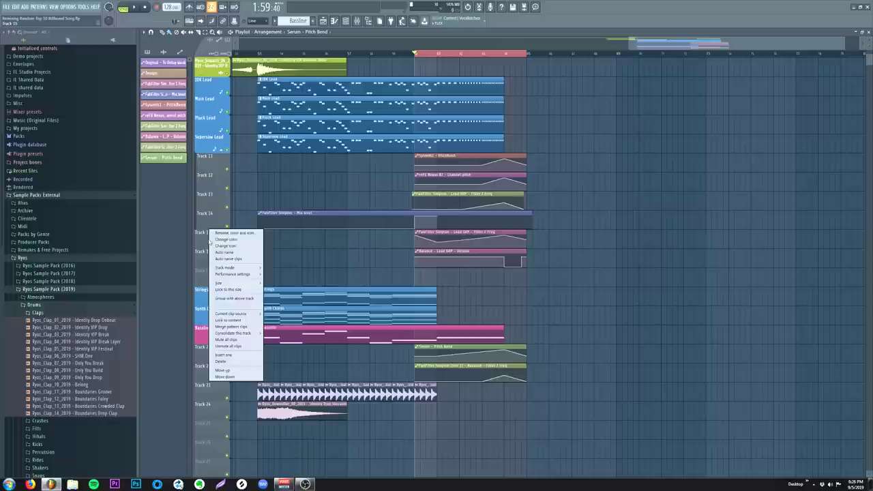
click(233, 298)
right_click(213, 253)
click(236, 321)
right_click(211, 350)
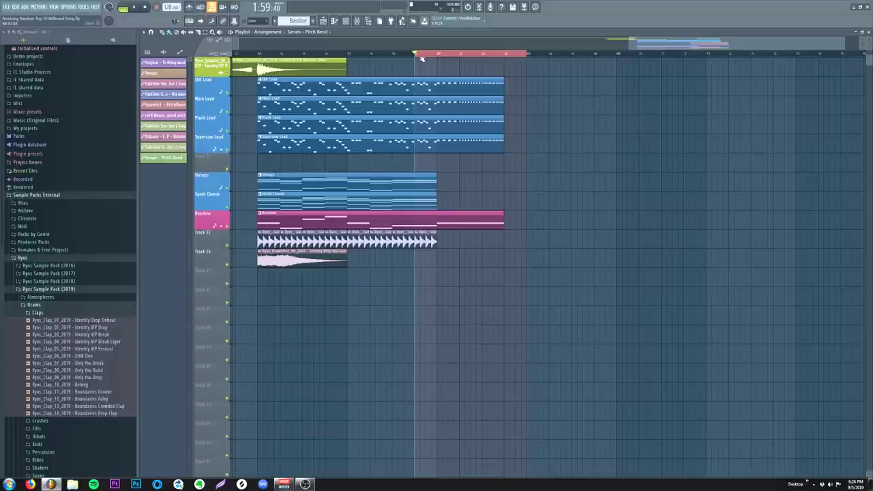
- Extend the clap loop on its track with three more clips up to the end of the Bassline clip
key(space)
click(427, 241)
drag(446, 242, 479, 242)
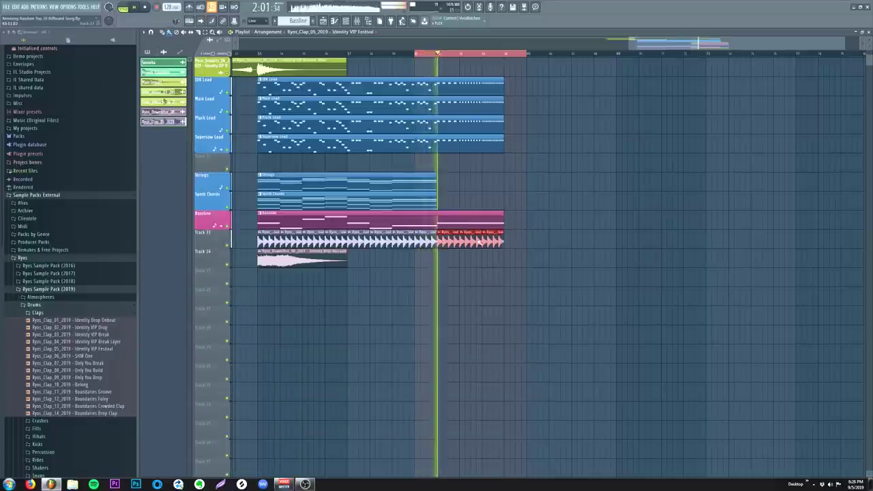
scroll(251, 79, up, 5)
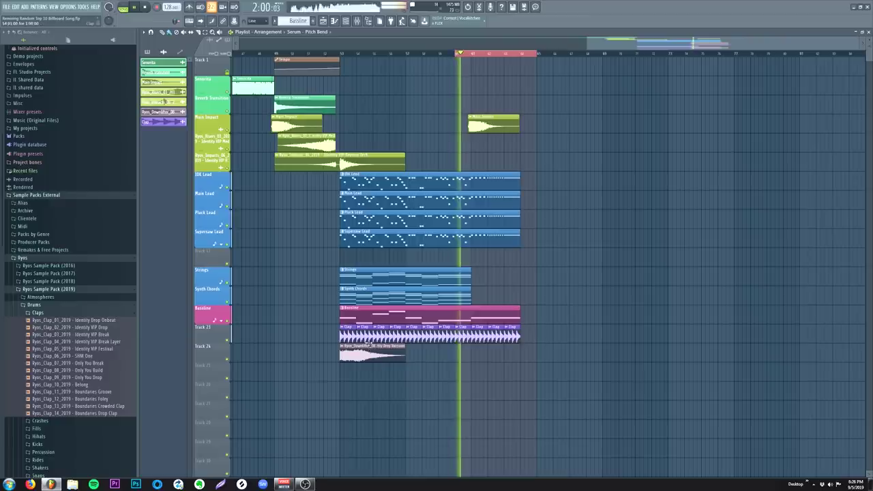
click(164, 122)
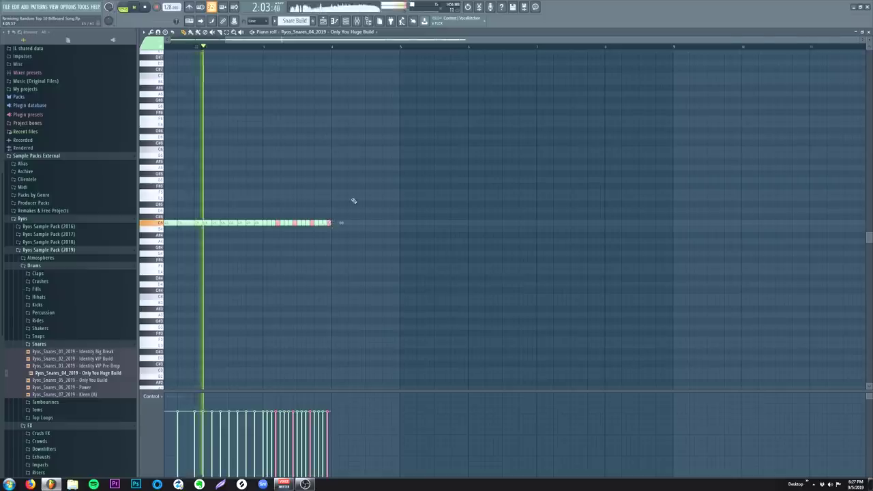
- Play the Snare Build pattern in the playlist and show the mixer to check its level
key(F5)
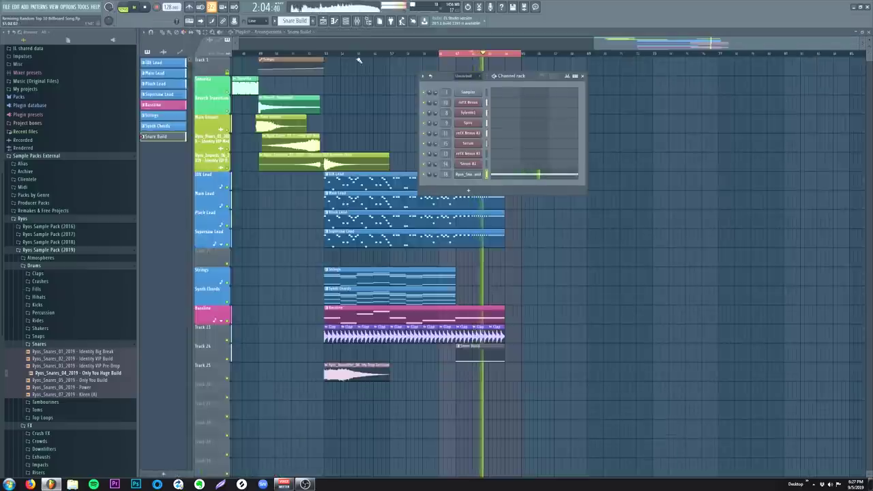
key(F9)
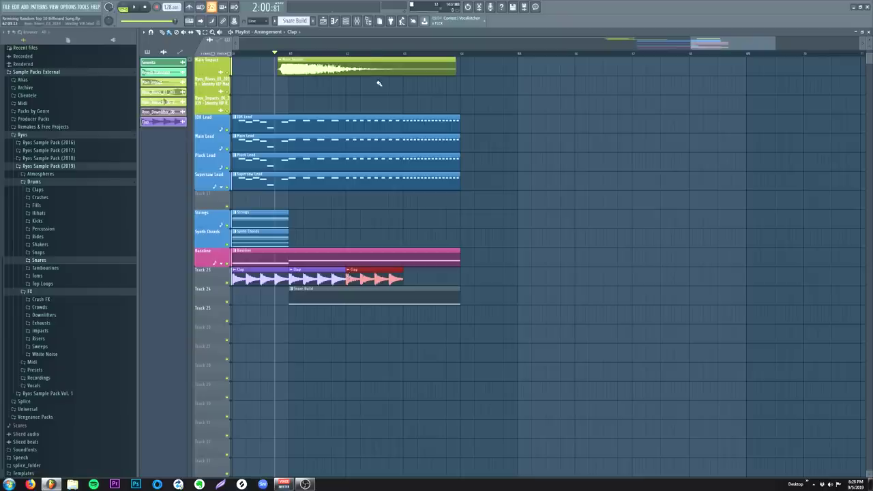
scroll(379, 83, up, 3)
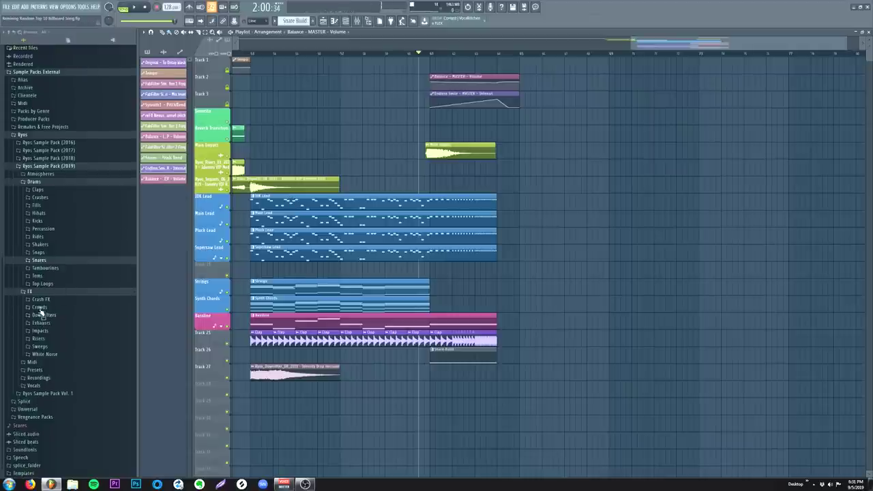
- Place the Ryos_Impacts_07_2019 - Identity VIP Pre-Drop sample at the end of the build-up on Track 28 and play it
click(41, 331)
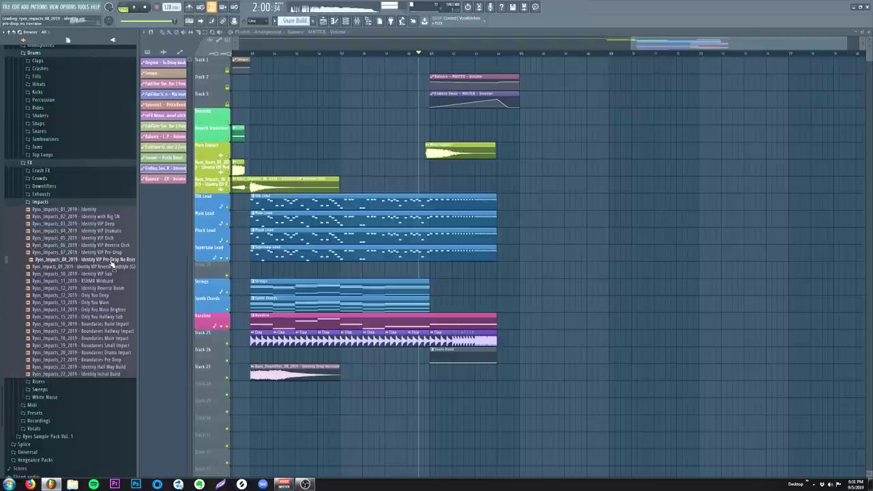
drag(105, 256, 553, 179)
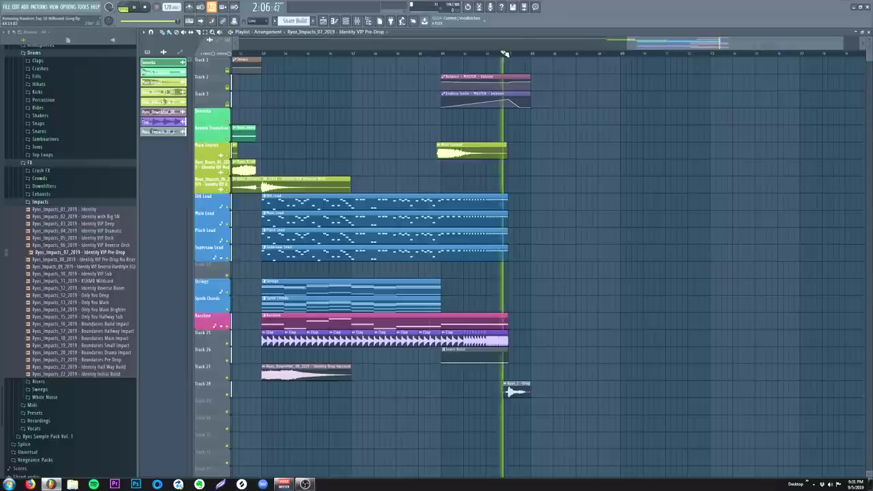
key(space)
key(space)
key(space)
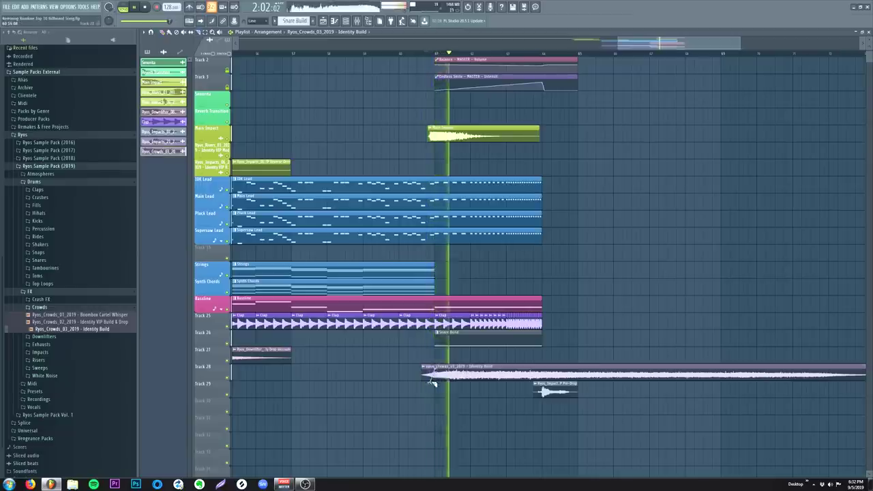
- Trim the start of the Ryos_Crowds_03_2019 - Identity Build clip to the beginning of the build-up
drag(431, 377, 435, 382)
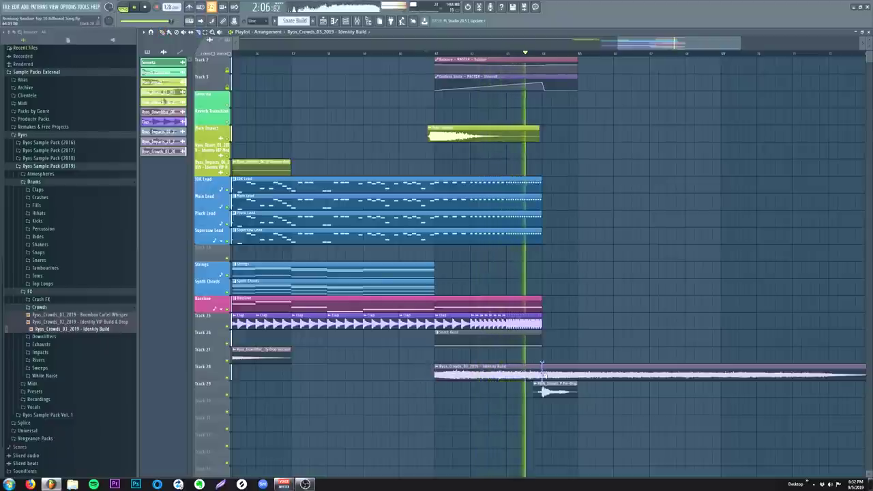
scroll(548, 382, down, 2)
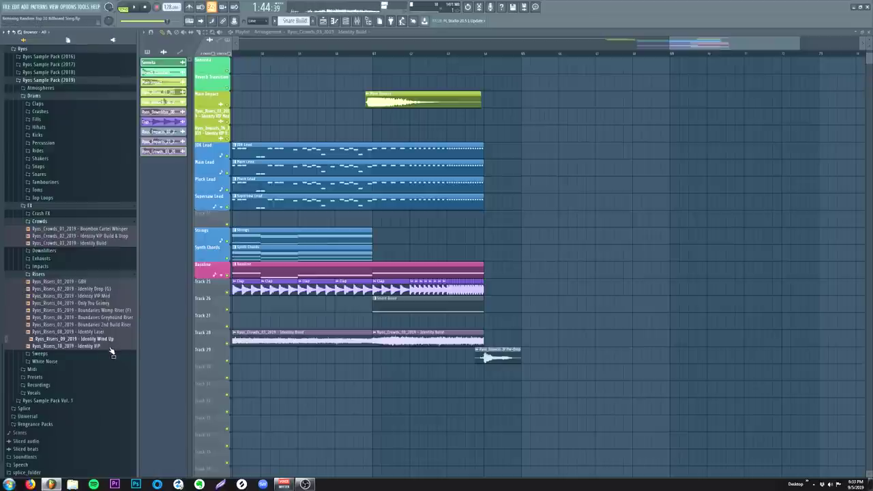
- Add the Ryos_Risers_09_2019 - Identity Wind Up sample at the start of the build-up and check its level in the mixer
drag(110, 347, 454, 418)
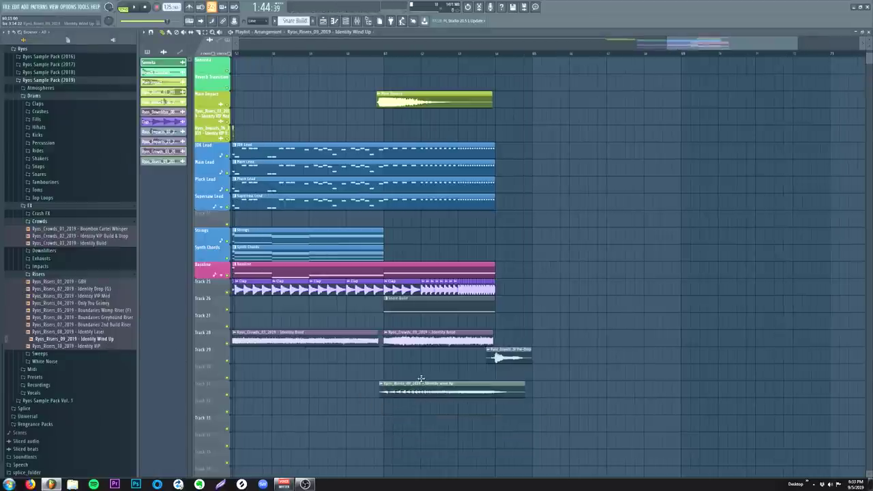
key(space)
key(F9)
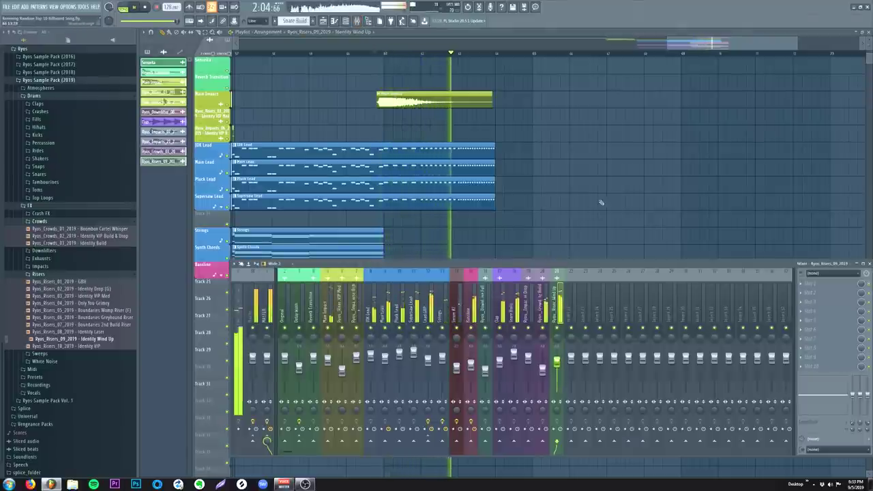
key(F9)
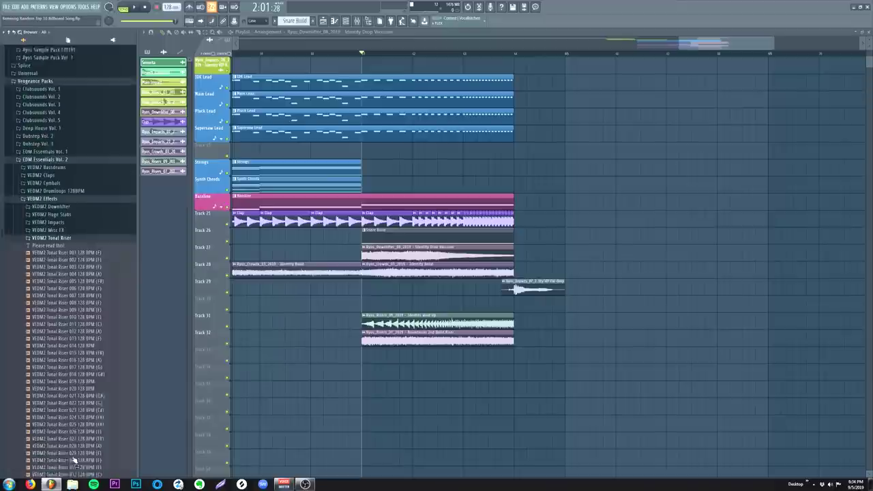
- Replace the Boundaries 2nd Build Riser with VEDM2 Tonal Riser 006 128 BPM (F) and open the new riser's channel settings
click(92, 238)
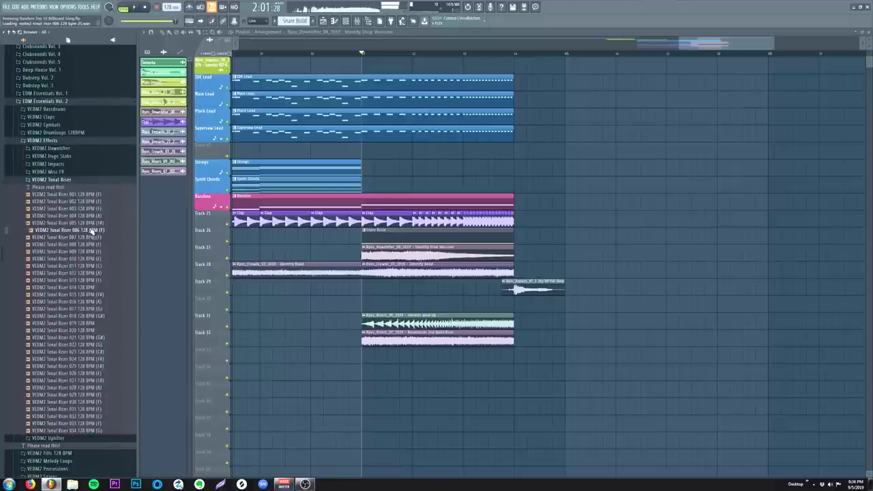
drag(98, 229, 428, 381)
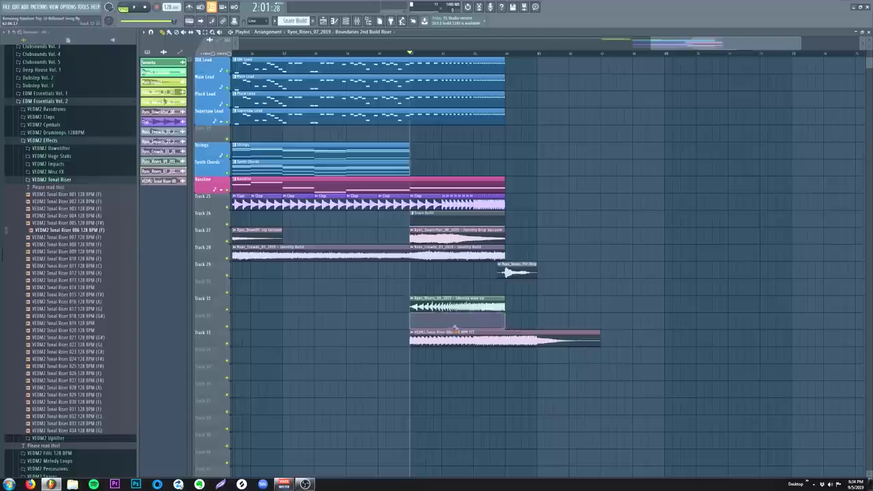
key(space)
double_click(455, 333)
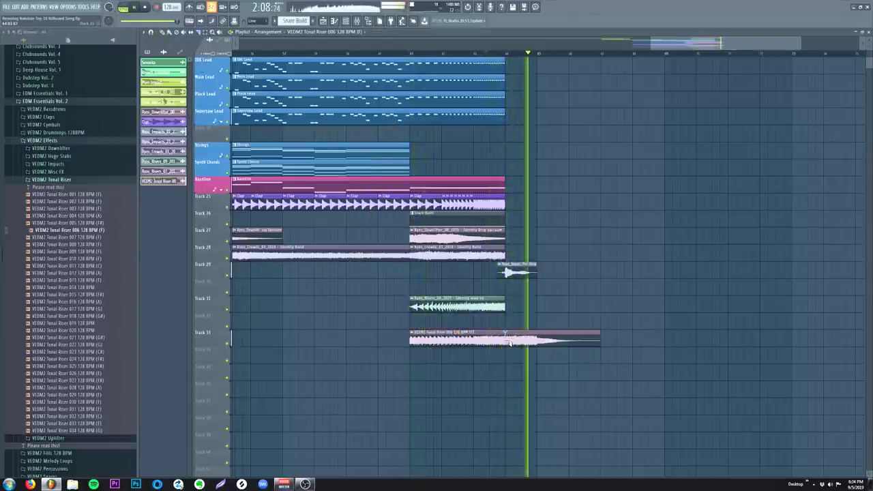
key(space)
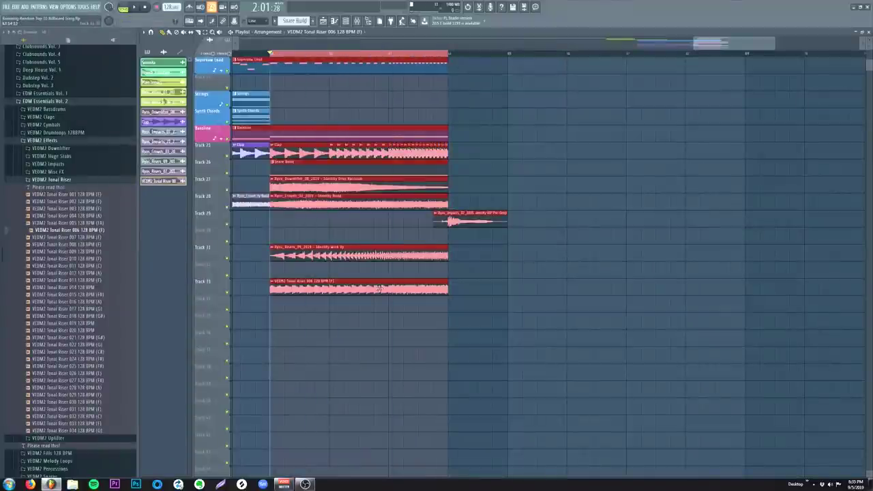
double_click(379, 288)
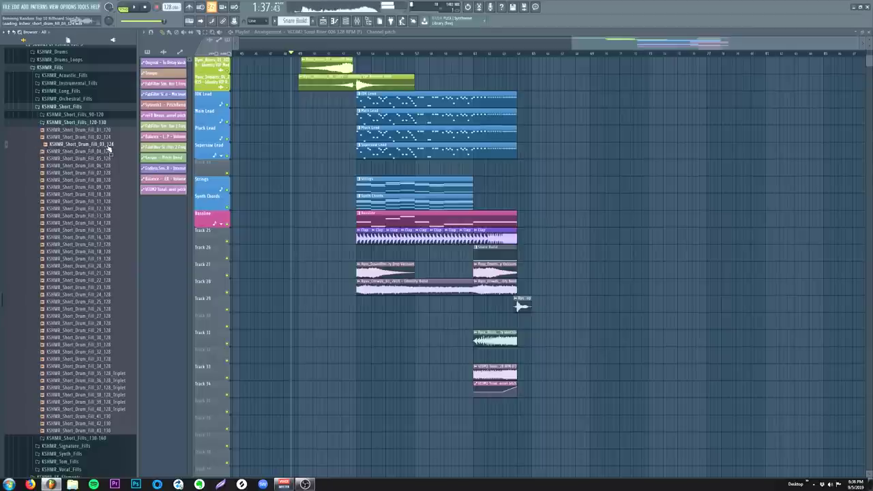
- Place KSHMR_Short_Drum_Fill_03_124 right after the build-up and fit it to the project tempo
drag(108, 150, 556, 339)
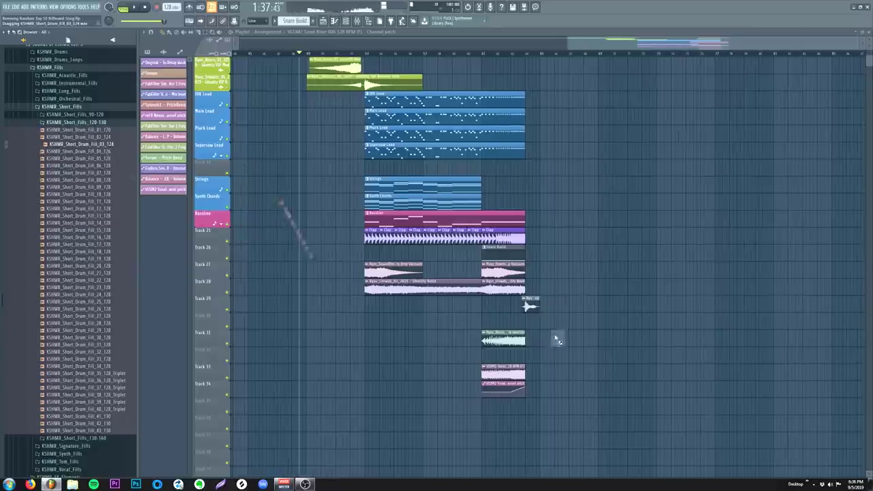
drag(529, 410, 531, 408)
right_click(530, 408)
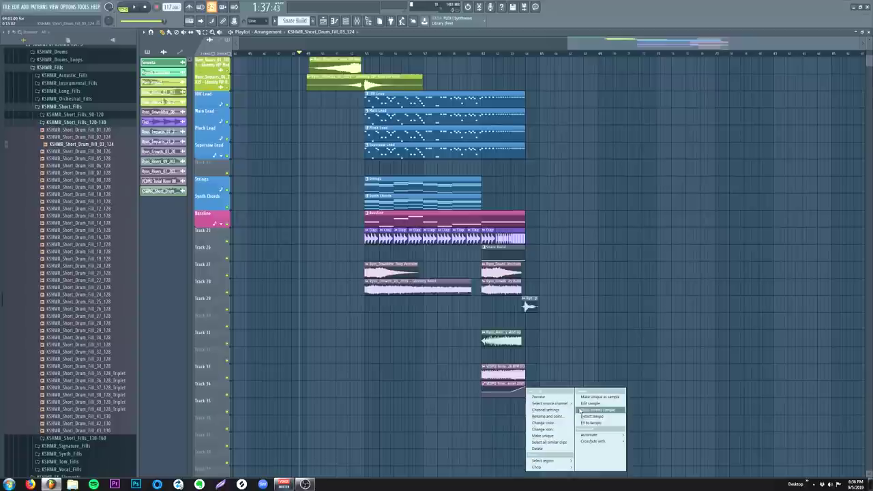
click(593, 423)
click(436, 245)
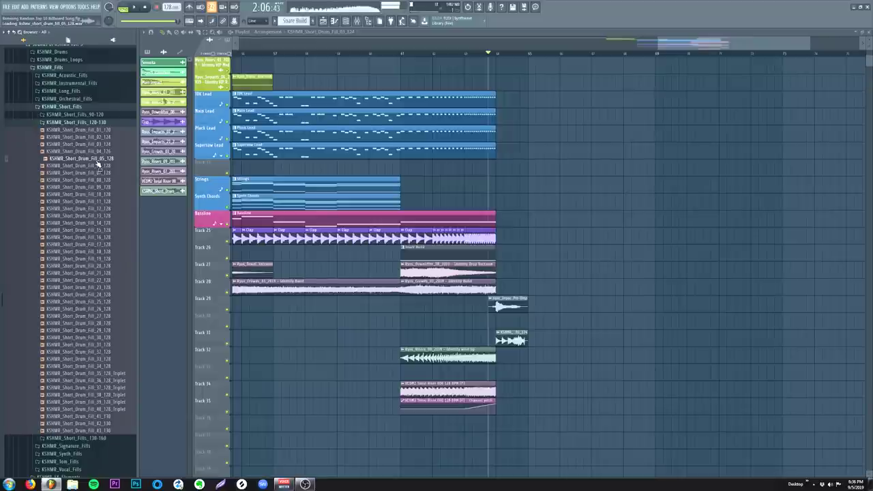
- Layer KSHMR_Short_Drum_Fill_05_128 above the first drum fill, align it with the end of the build-up and play both
drag(98, 162, 510, 318)
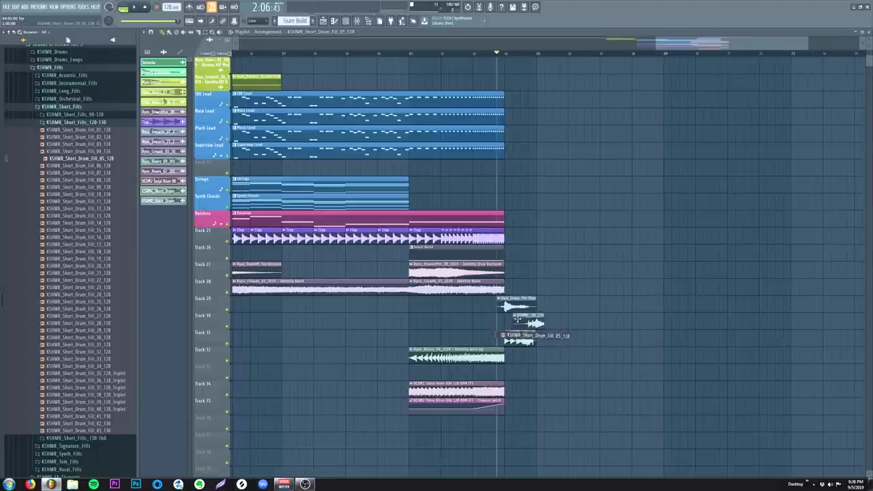
double_click(510, 324)
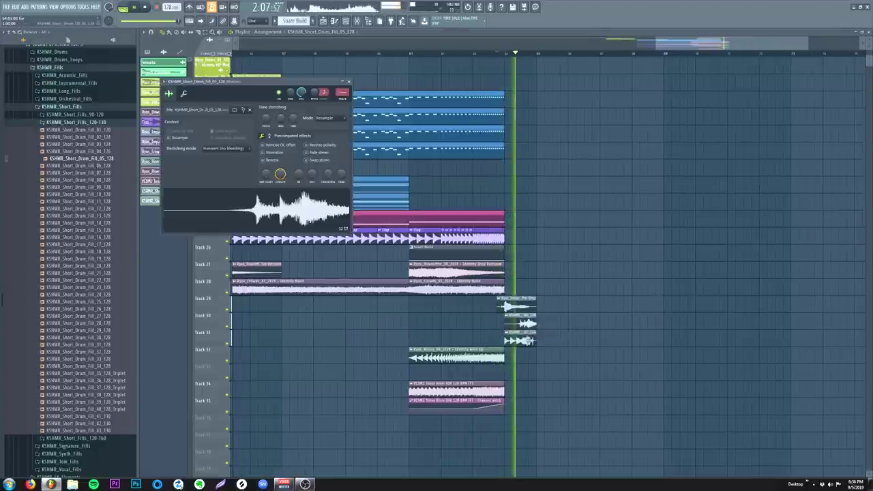
click(522, 54)
scroll(525, 57, up, 5)
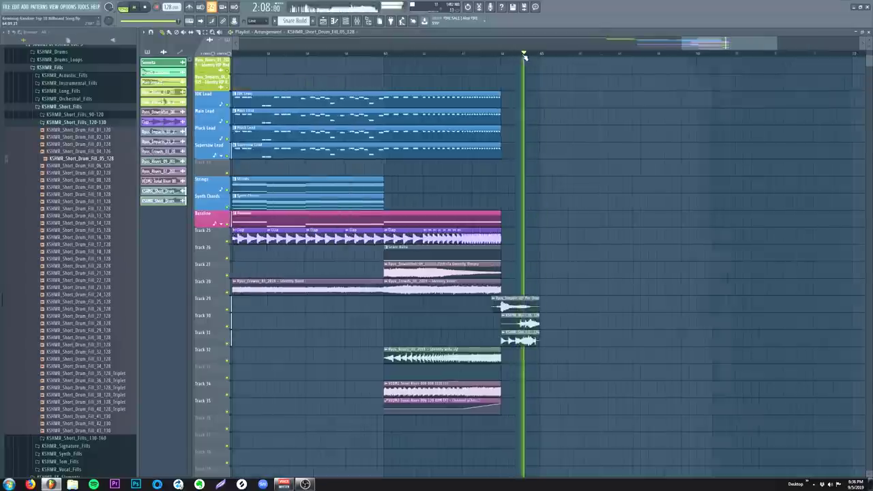
key(space)
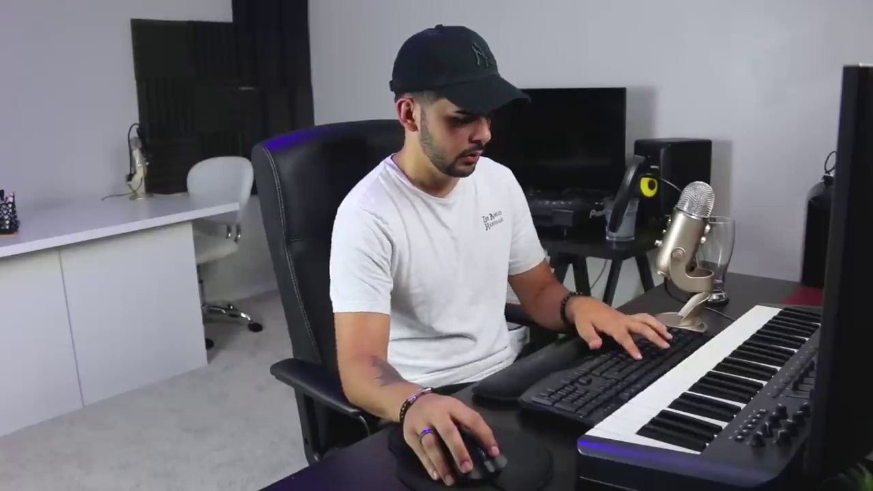